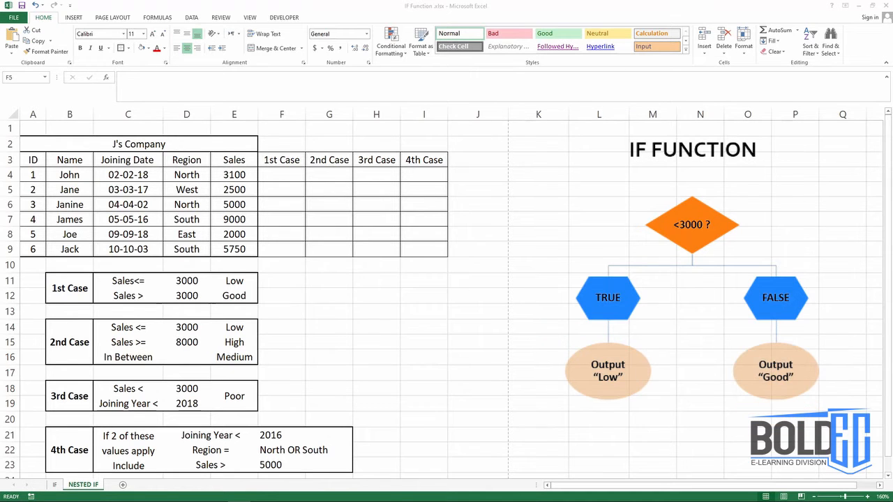
- Start an IF formula in F4 that tests whether the sales value is within the 1st Case limit: E4<=$D$11
click(299, 183)
click(301, 175)
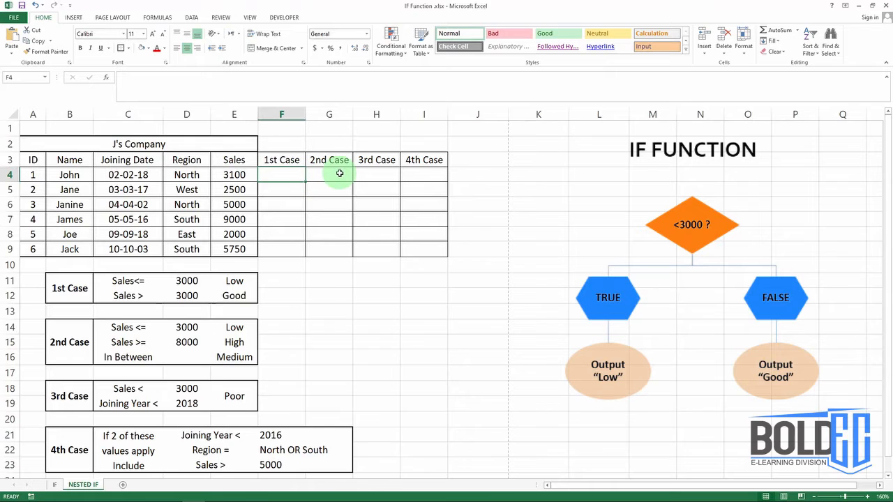
text(=if)
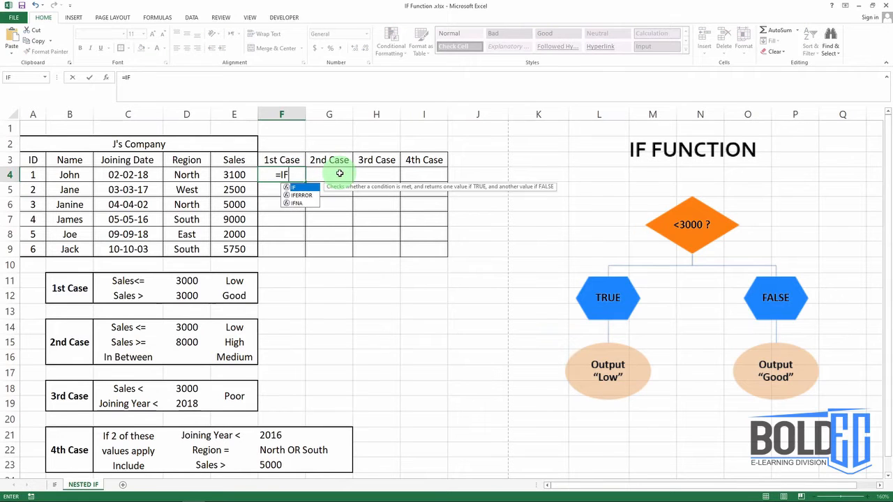
key(Tab)
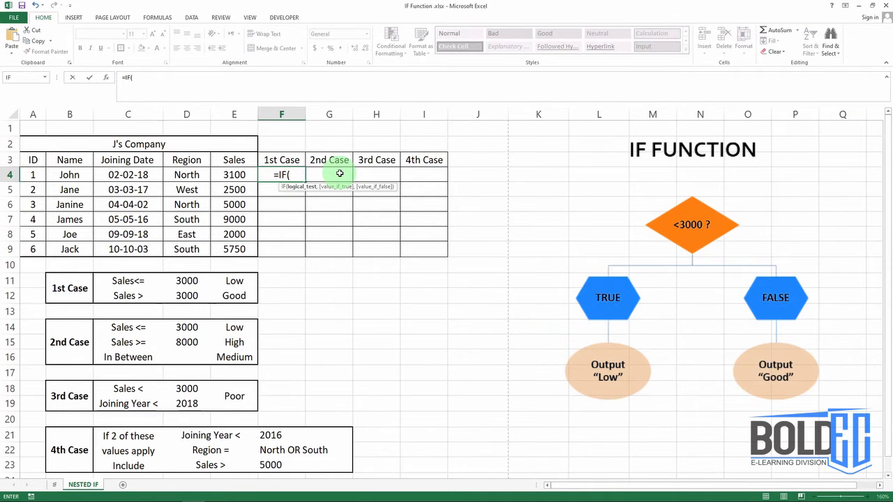
click(241, 173)
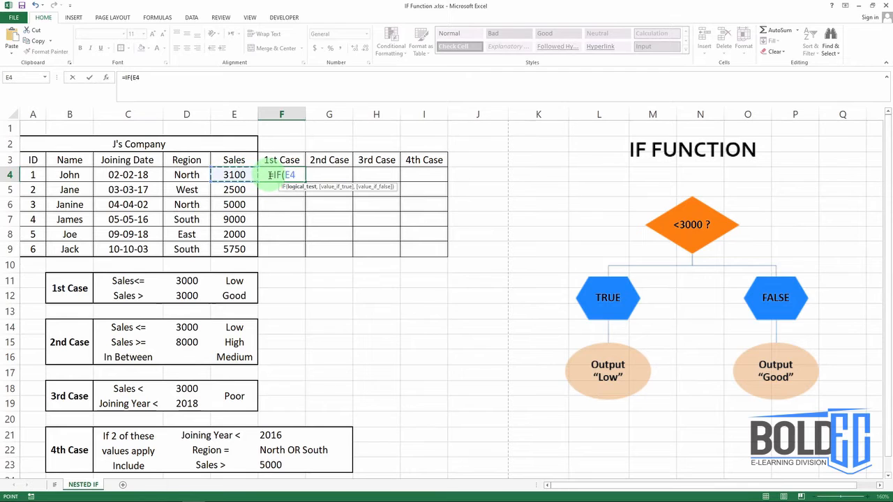
text(<=)
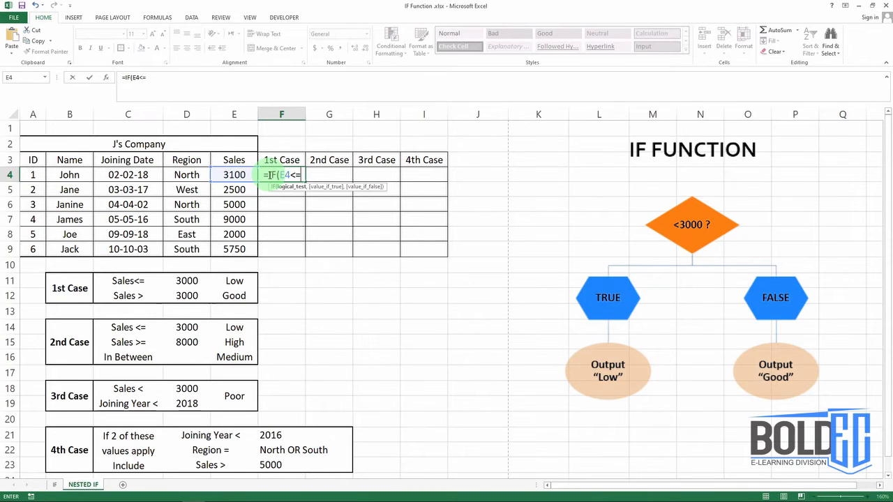
click(187, 283)
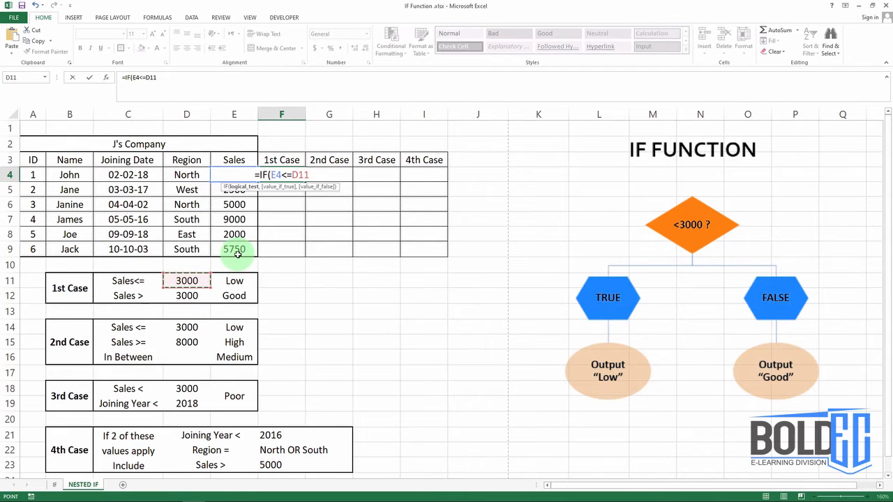
key(F4)
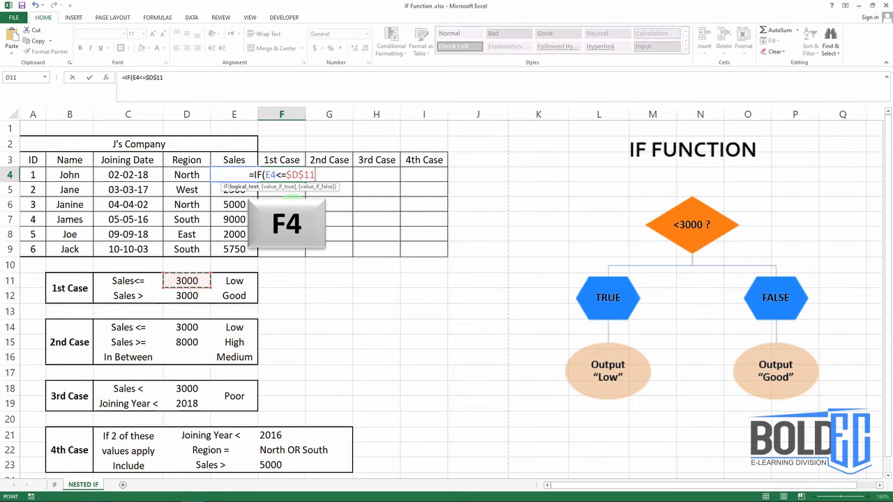
text(,)
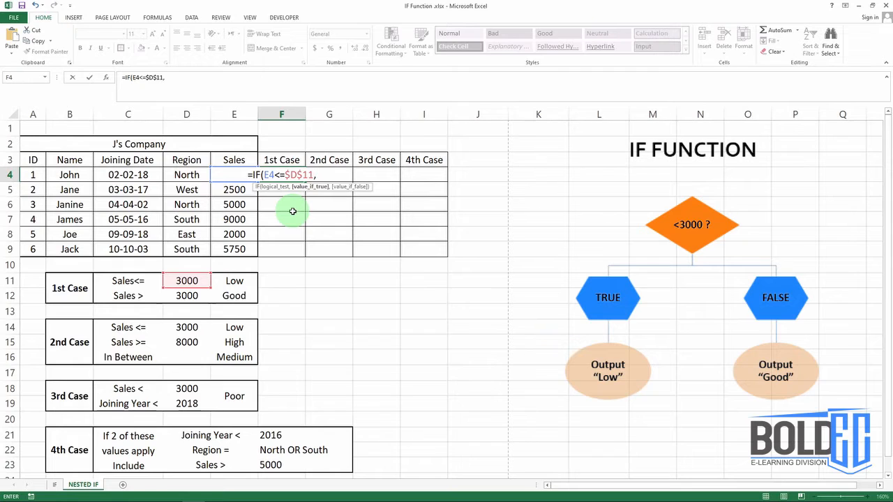
- Complete the F4 formula with $E$11 as the value if true and $E$12 as the value if false
click(232, 279)
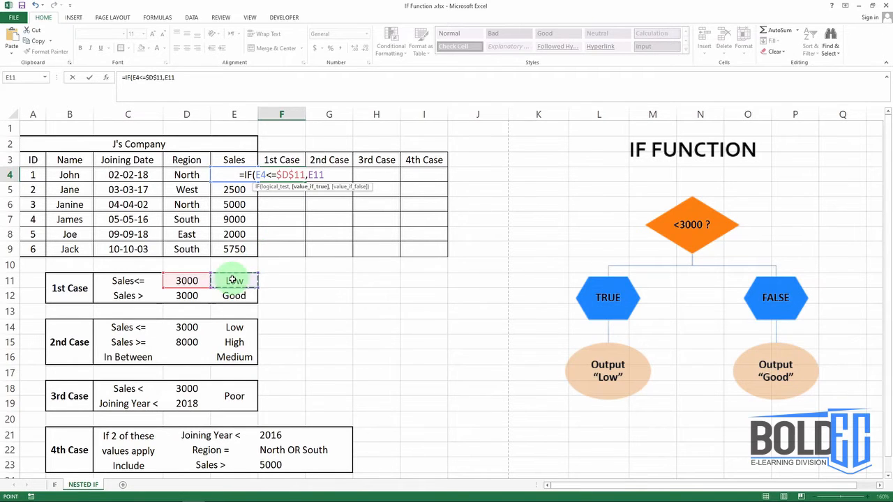
key(F4)
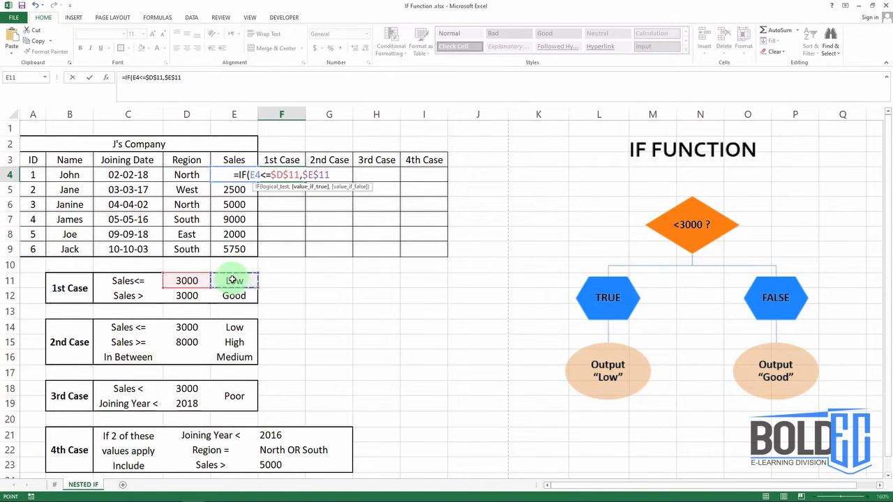
text(,)
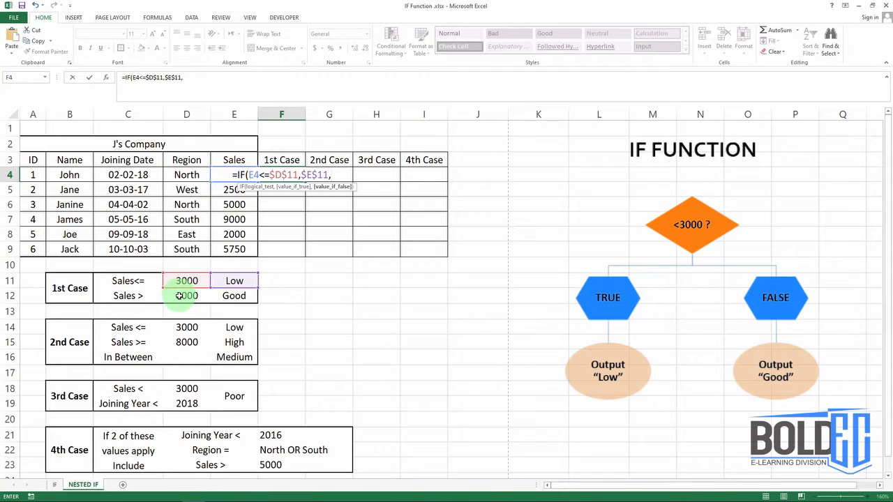
click(235, 294)
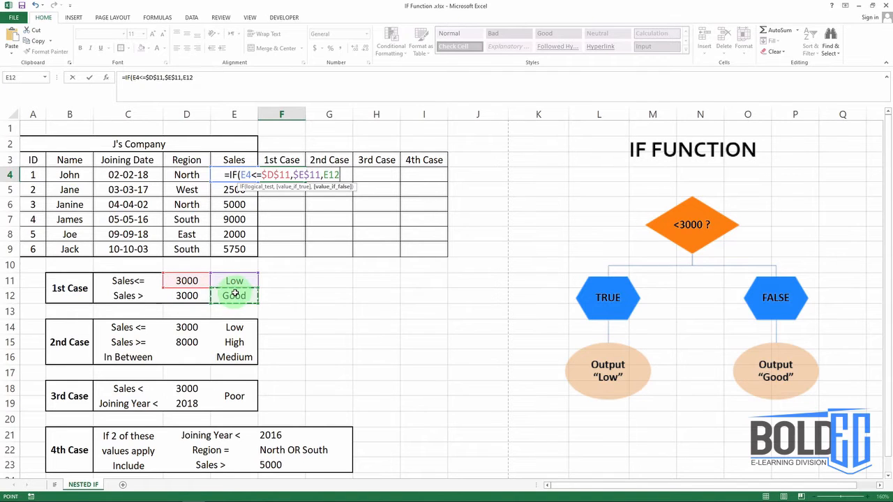
key(F4)
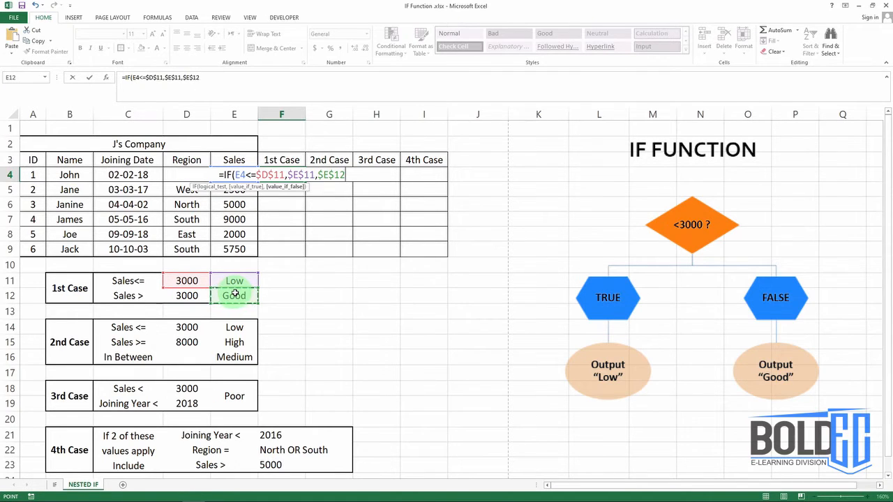
text())
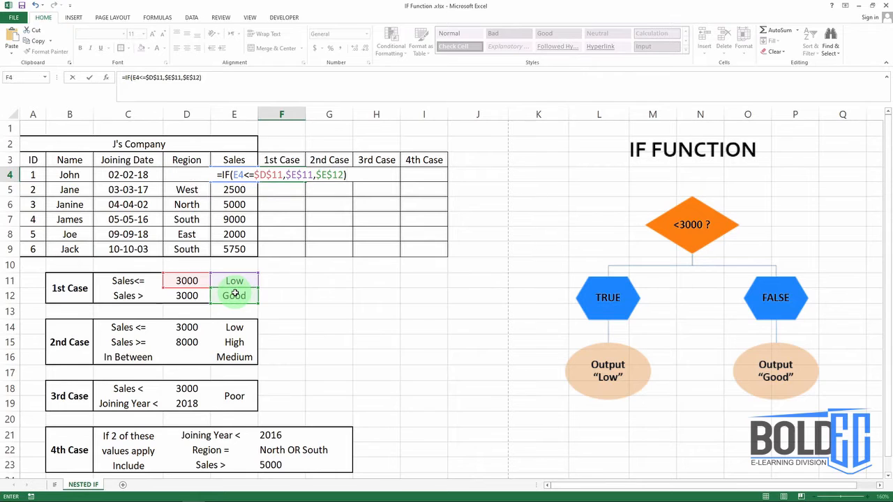
key(Return)
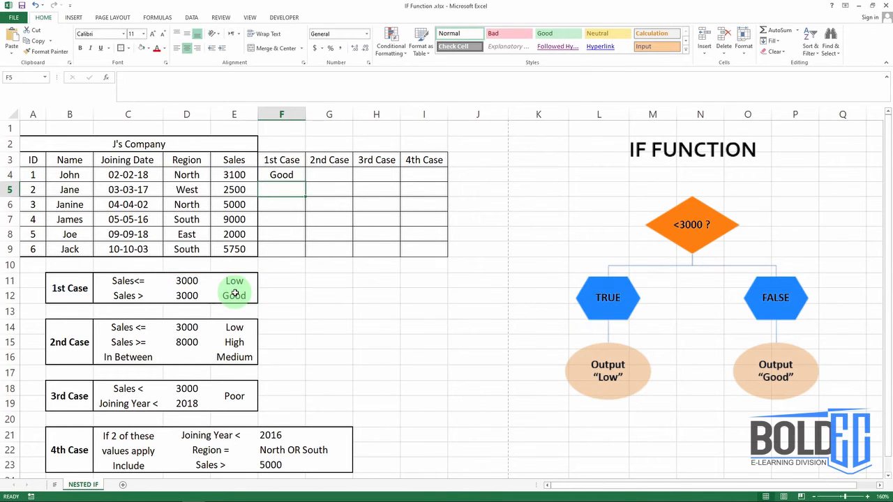
- Fill the F4 formula down the 1st Case column through F9 and check the copied formula in F5
click(297, 175)
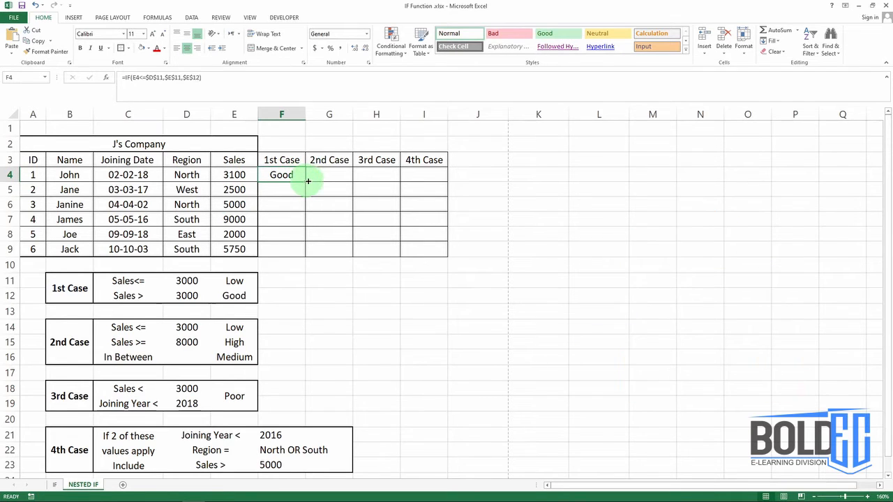
double_click(305, 182)
click(296, 190)
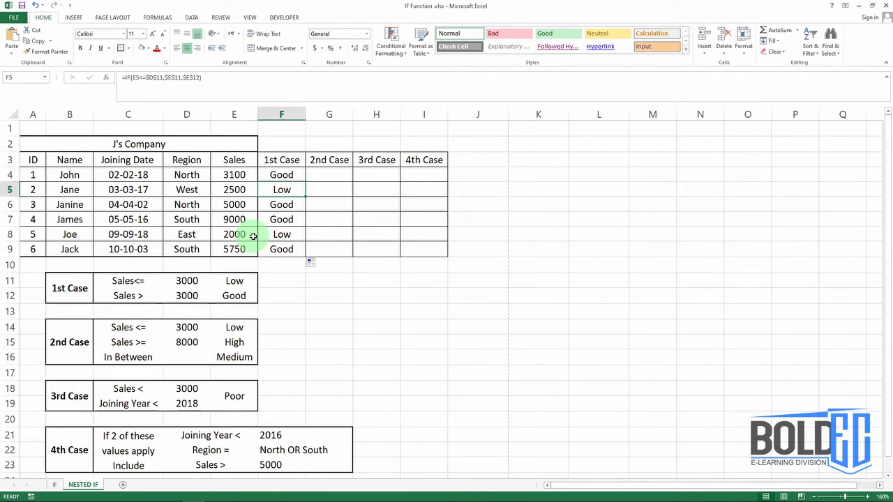
- Start an IF formula in G4 with the test E4<=$D$14 and $E$14 as the value if true
click(328, 175)
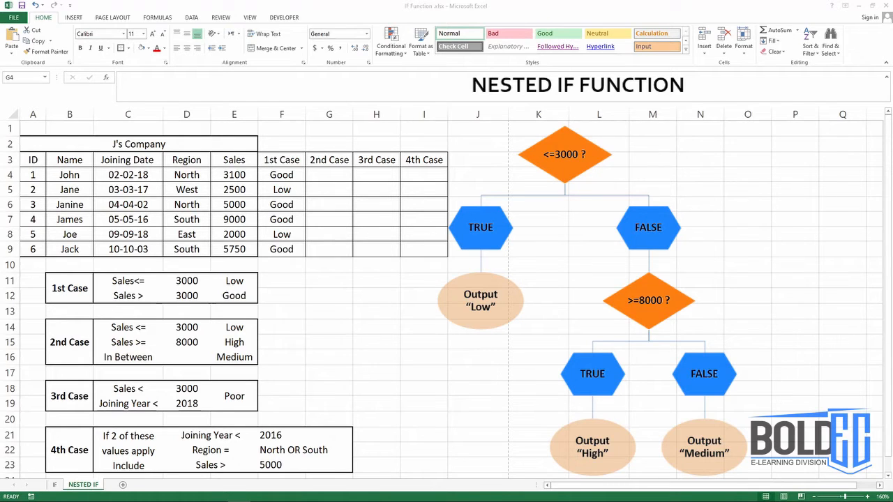
click(319, 175)
double_click(320, 175)
text(=)
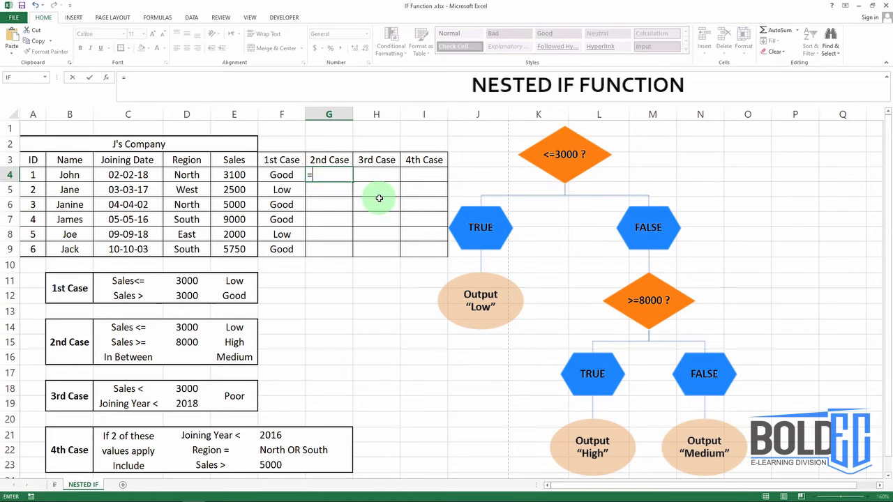
text(IF()
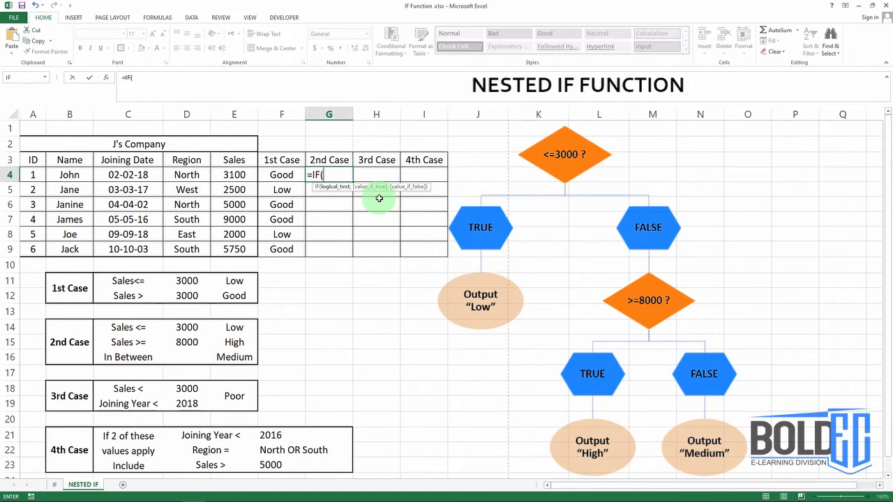
click(234, 174)
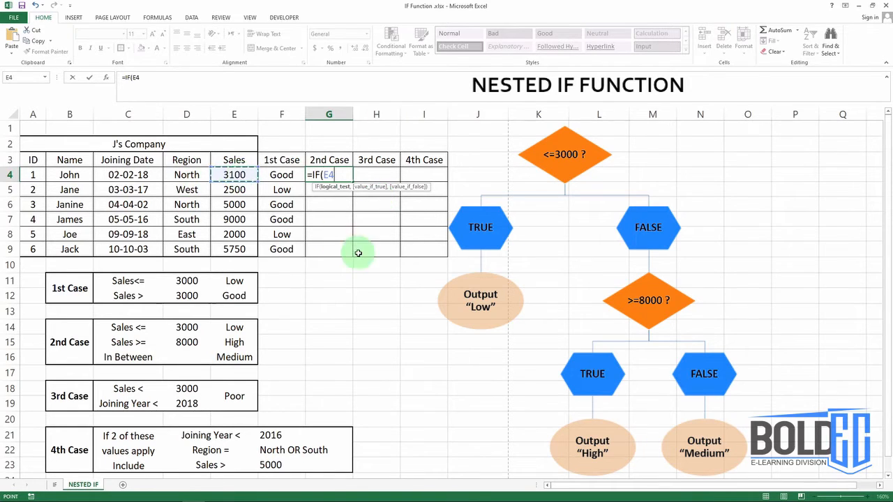
text(<=)
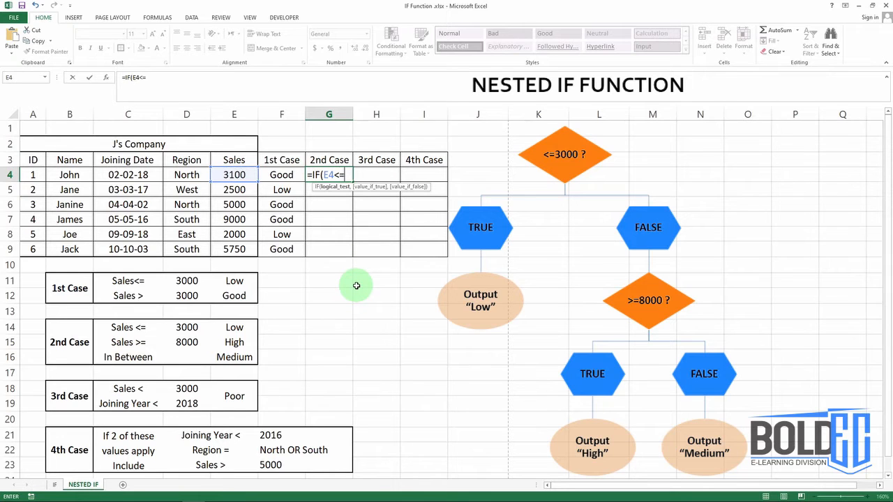
click(186, 327)
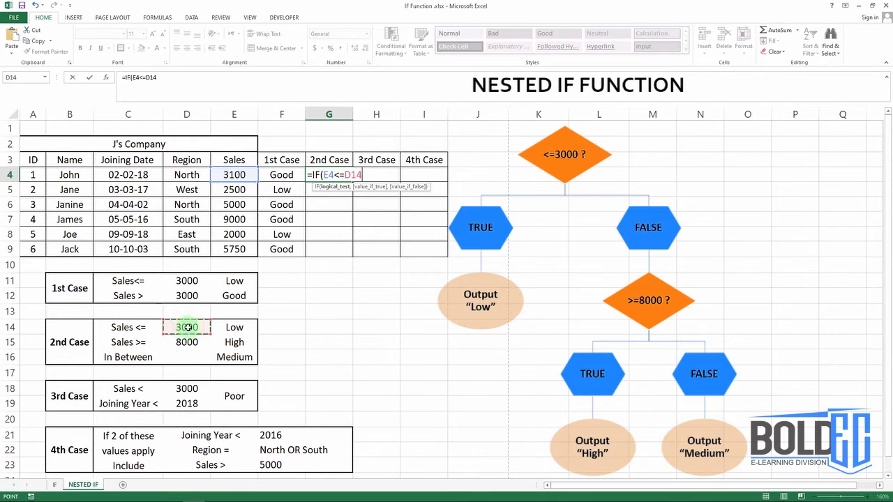
key(F4)
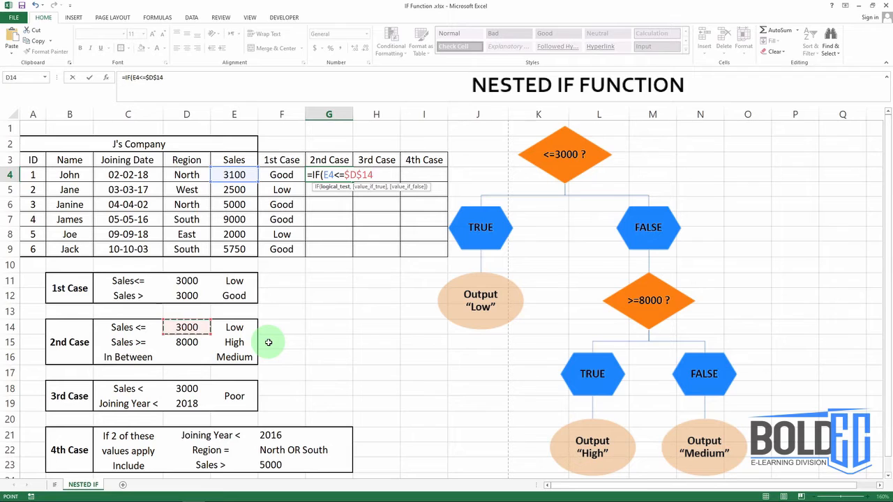
text(,)
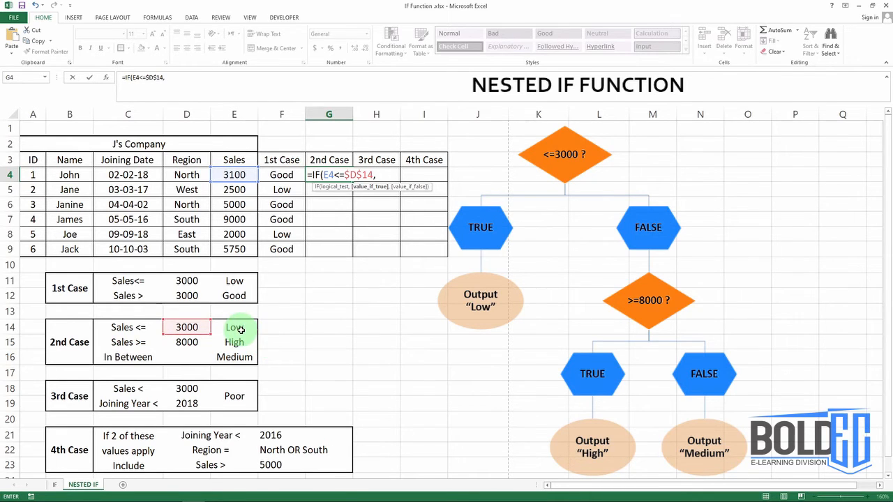
click(239, 328)
key(F4)
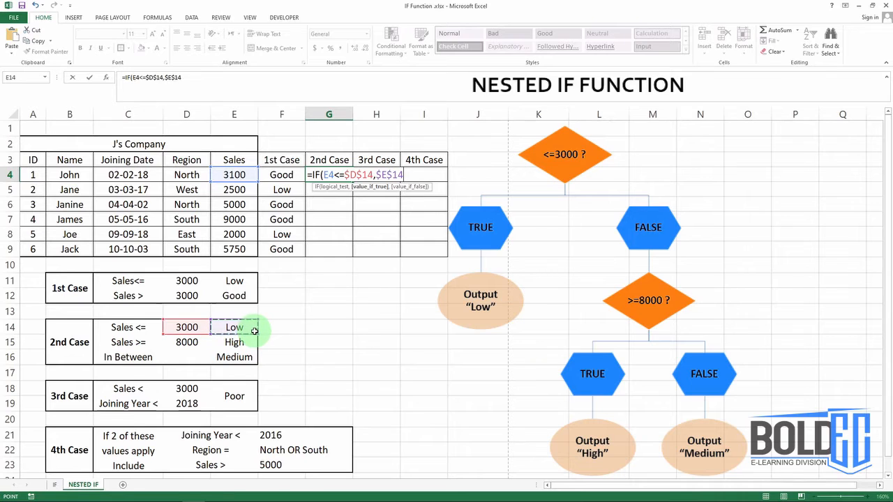
text(,)
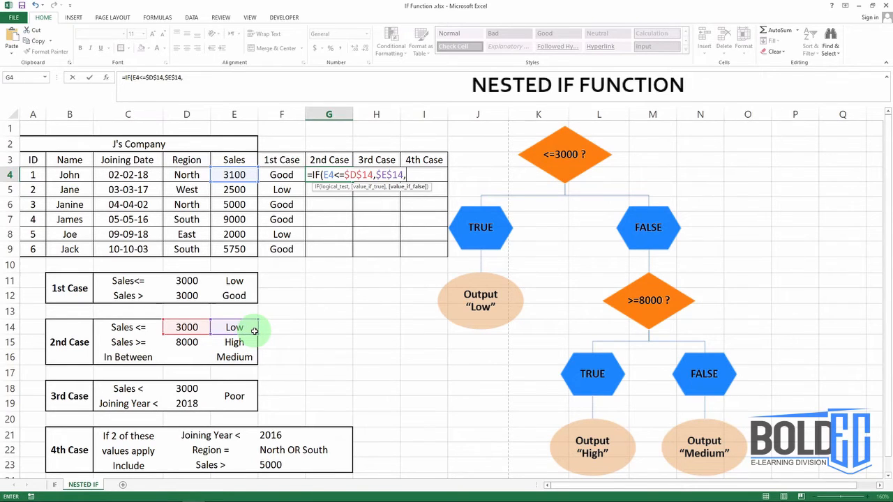
text(IF()
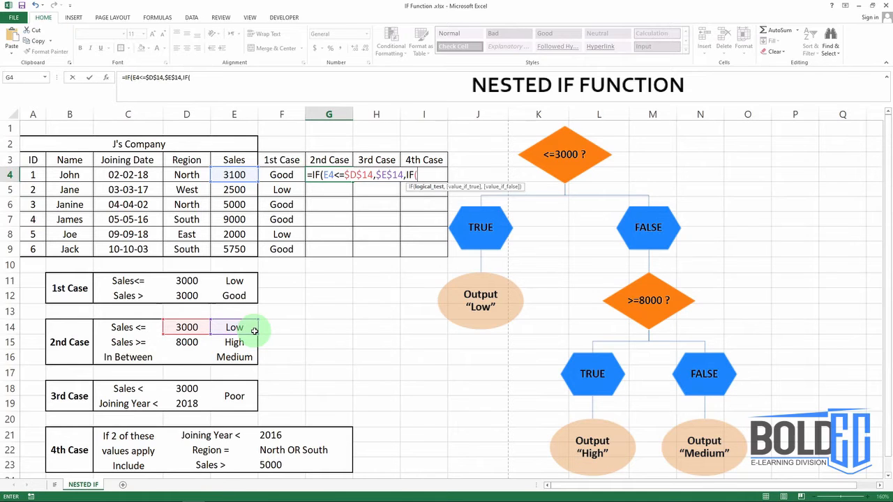
- Nest a second IF as the false value of the G4 formula, with the test E4<=$D$15
click(241, 174)
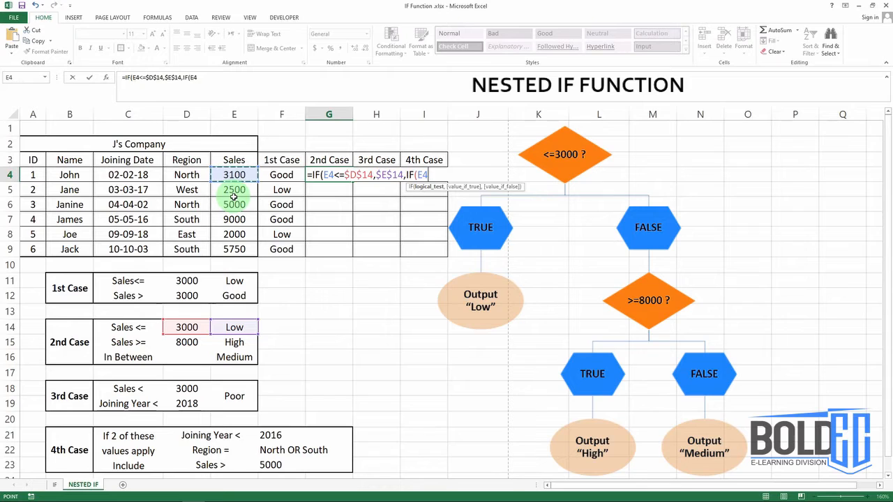
text(<=)
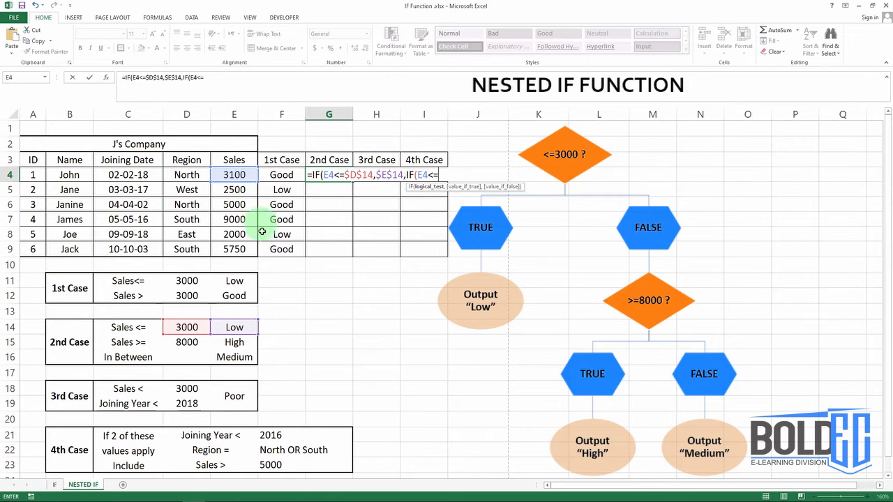
click(186, 342)
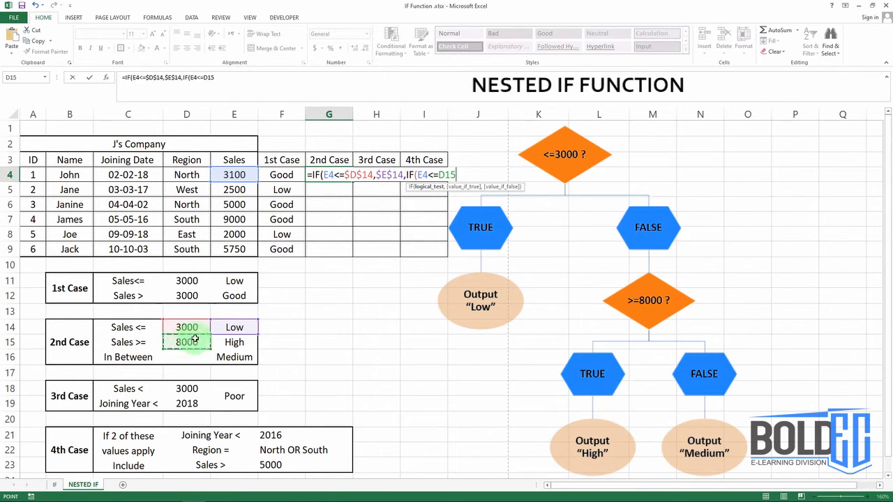
key(F4)
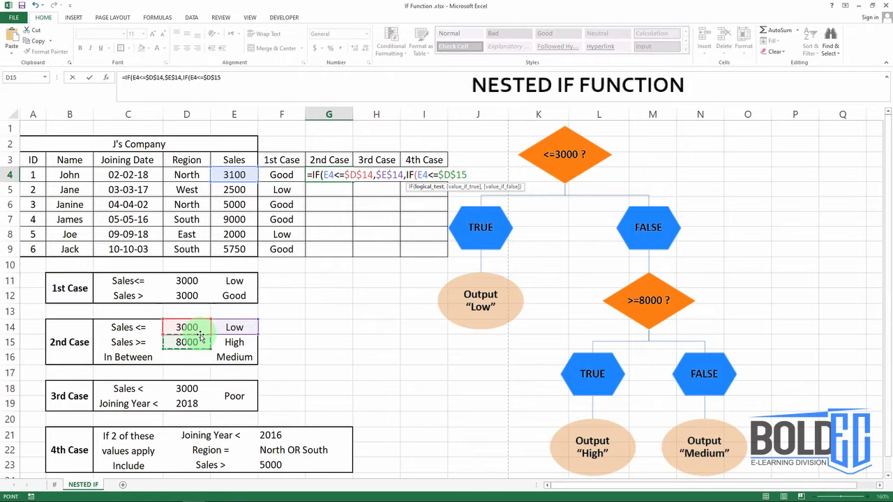
text(,)
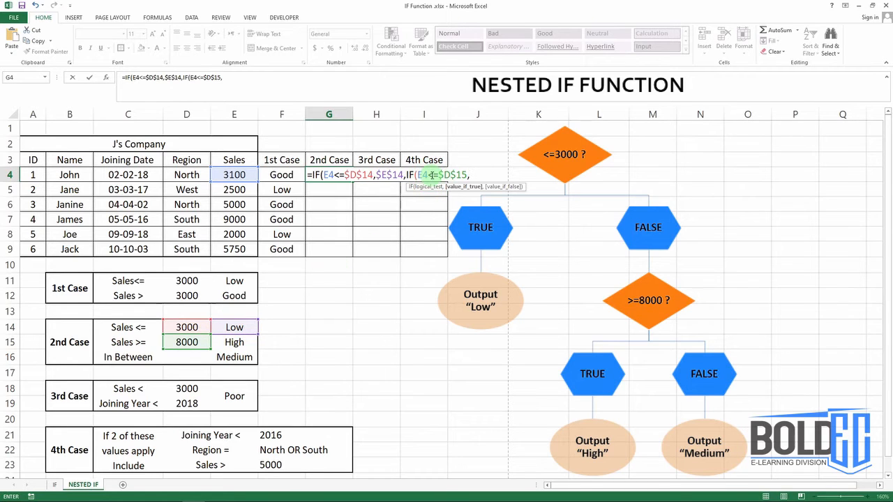
- Change the comparison operator in the nested IF test to >= and return to the end of the formula
click(427, 175)
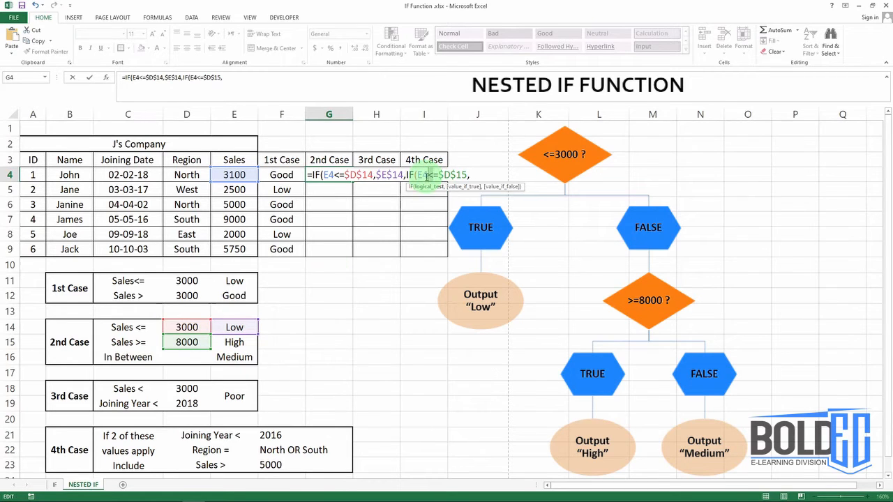
key(Delete)
text(>)
click(473, 175)
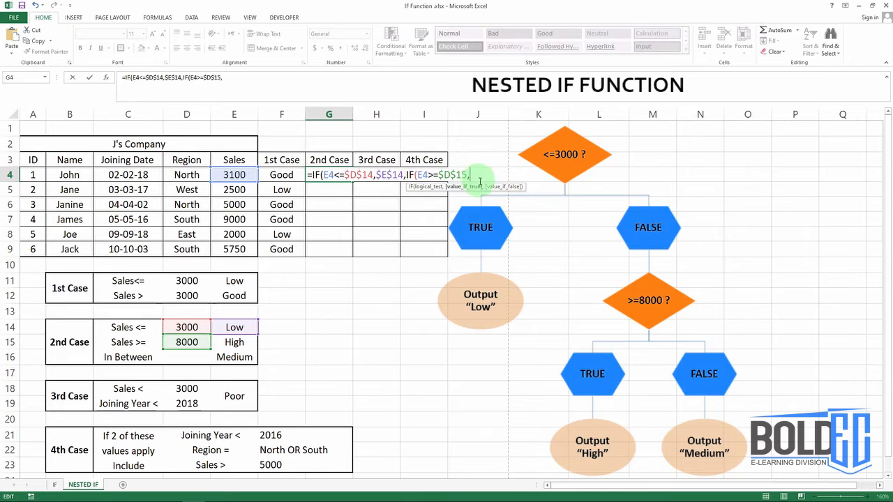
- Complete the nested IF in G4 with $E$15 if true and $E$16 if false, and fill the formula down through G9
click(235, 341)
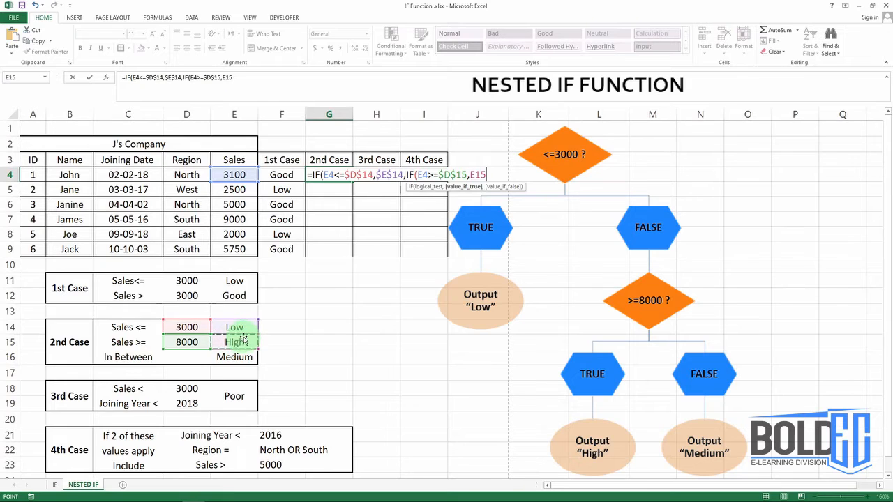
key(F4)
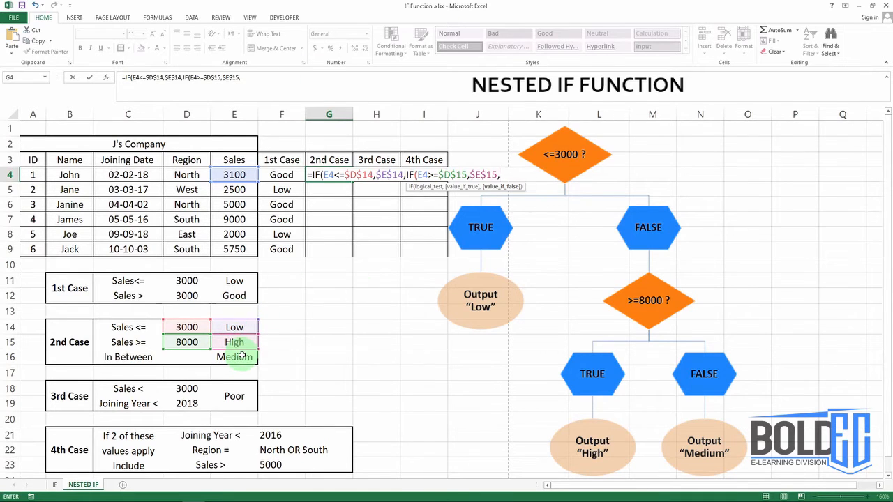
click(241, 356)
key(F4)
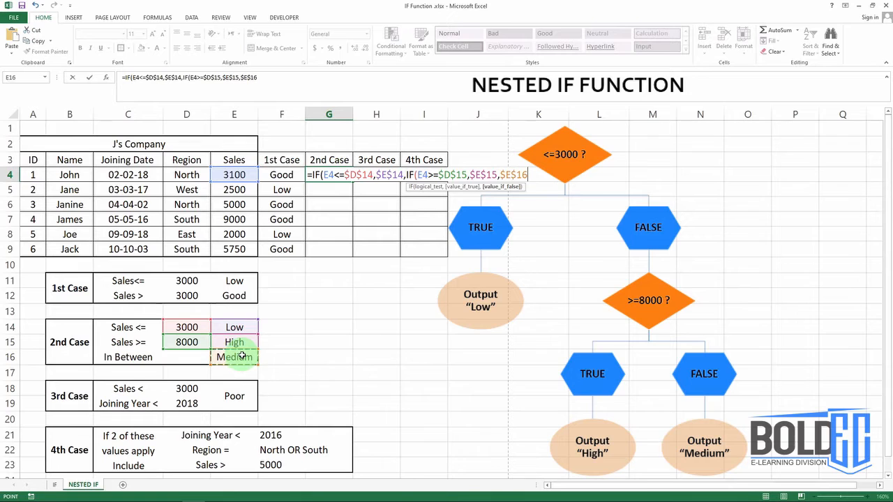
text())
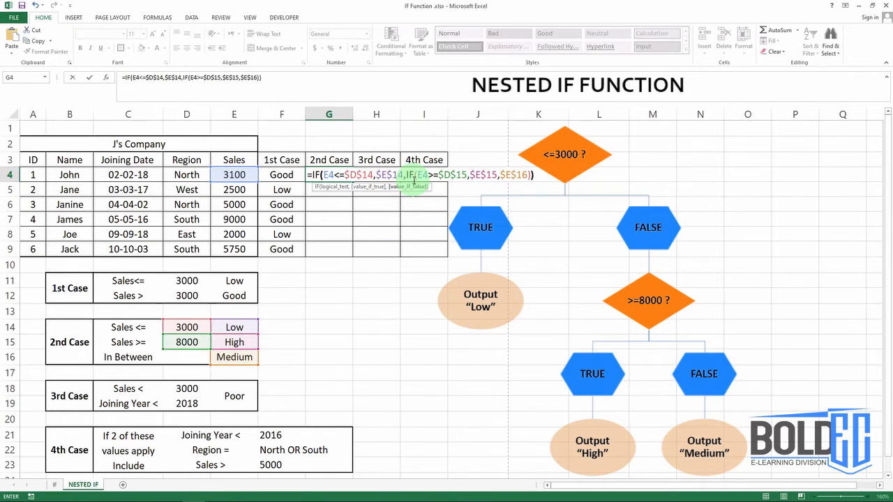
key(Return)
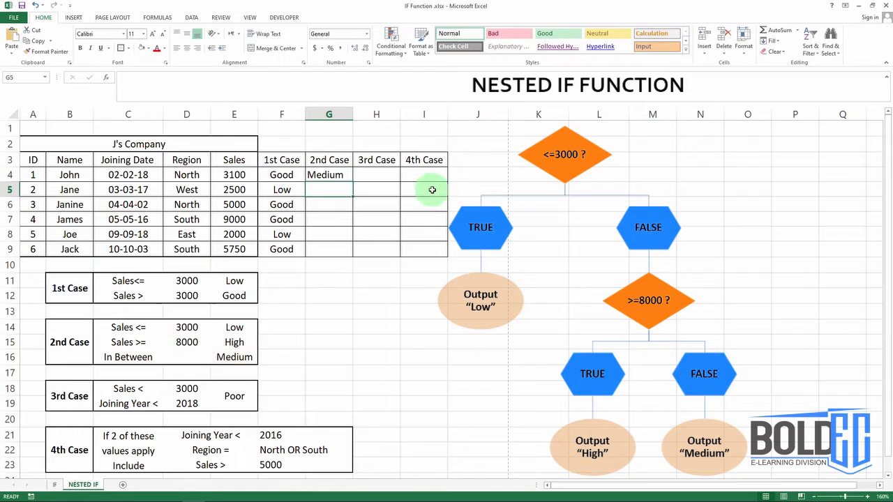
click(345, 176)
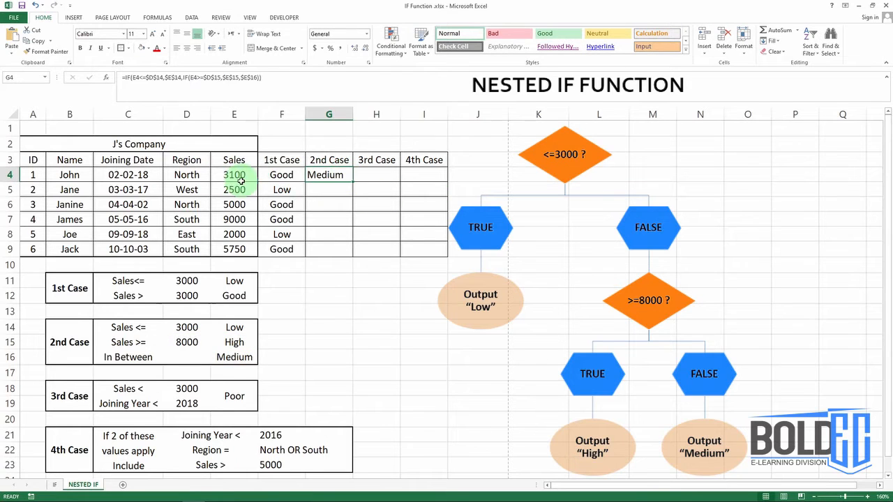
double_click(351, 183)
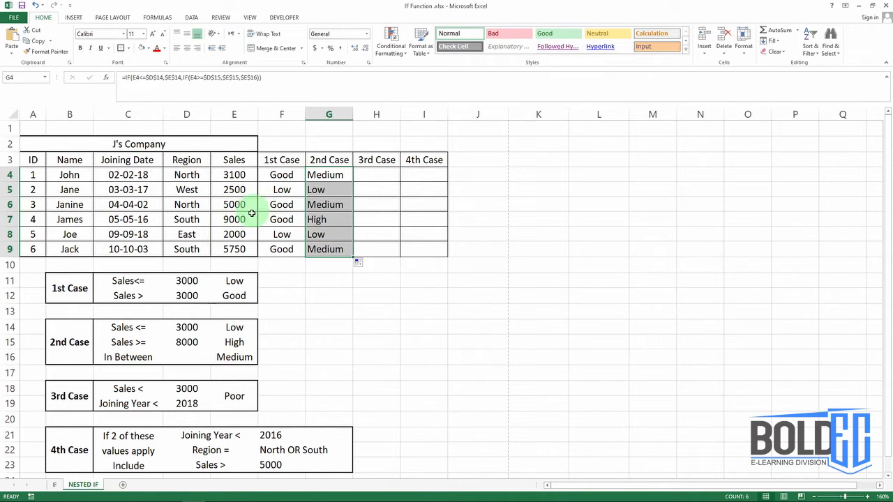
- Start an IF formula in H4 whose test is an AND function with the first condition E4<$D$18
click(373, 178)
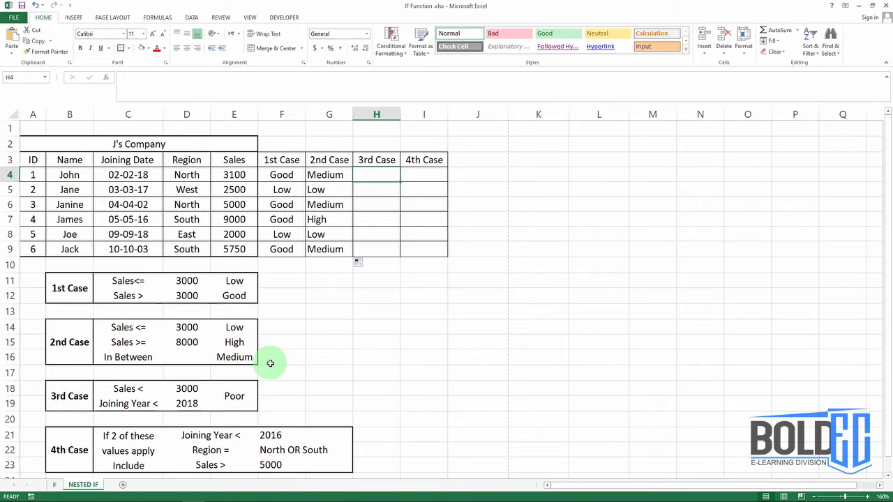
text(=if)
key(Tab)
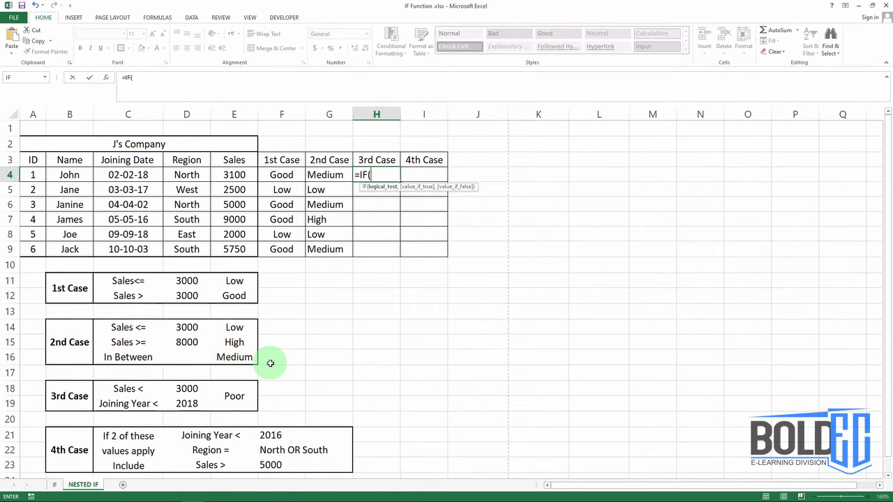
text(A)
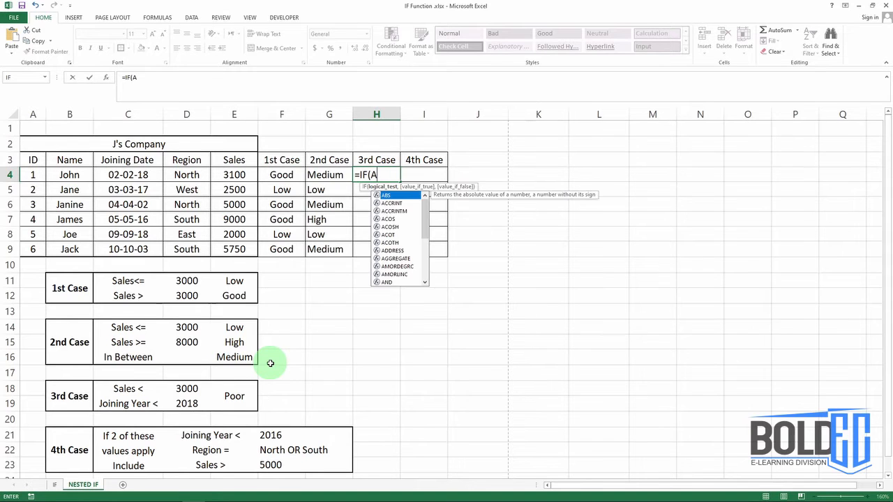
text(ND)
key(Tab)
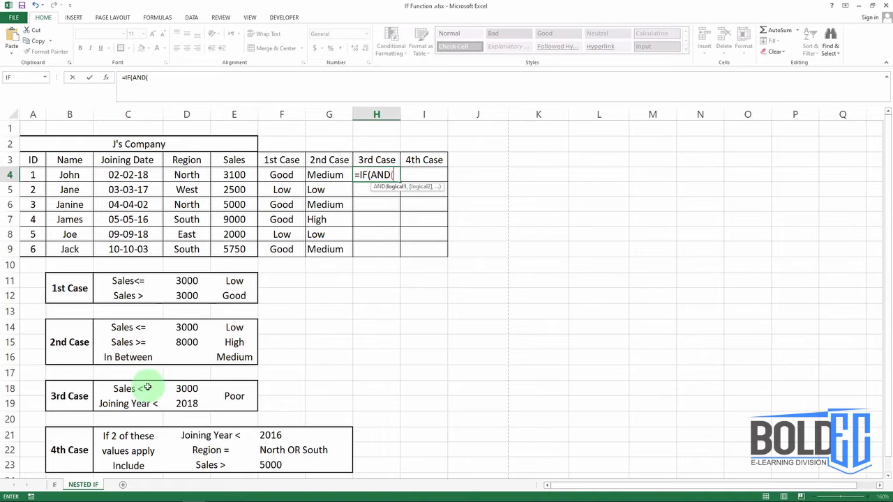
click(234, 174)
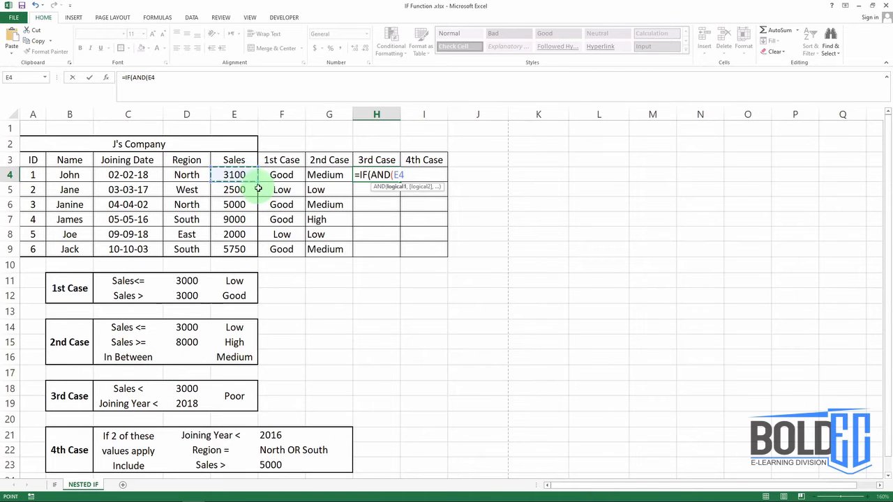
text(<)
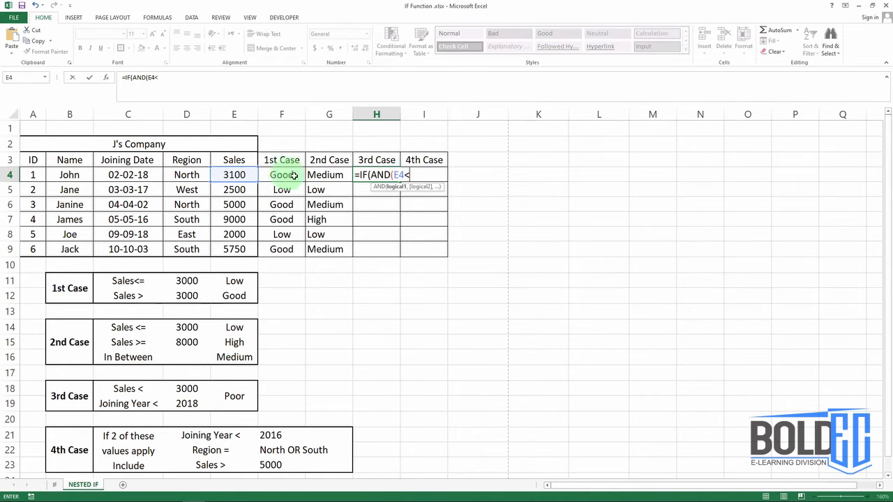
click(190, 388)
key(F4)
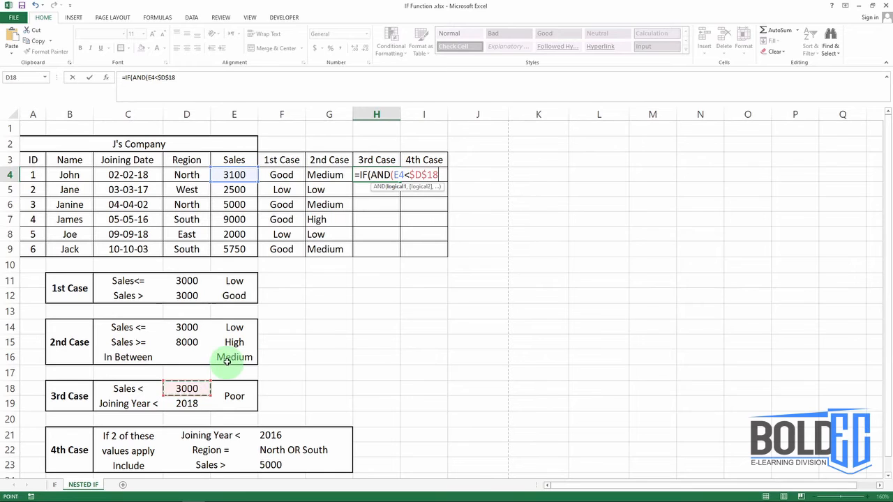
text(,)
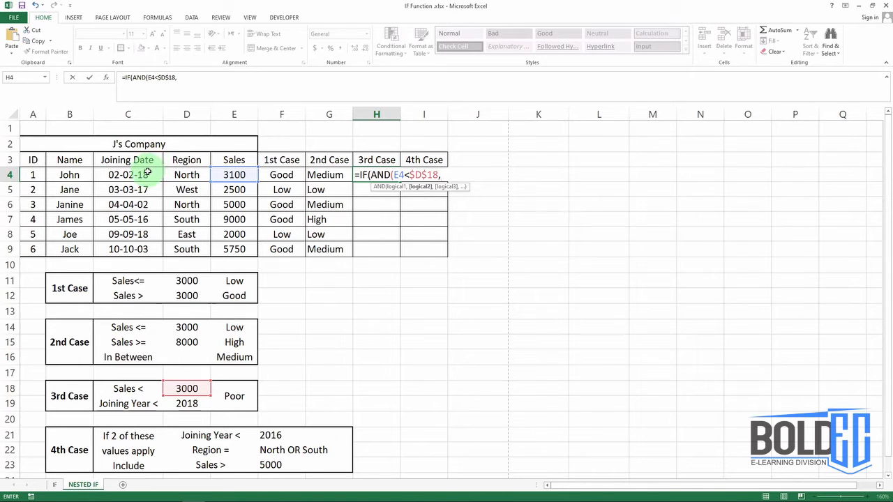
- Add YEAR(C4)<$D$19 as the second AND condition in the H4 formula and close the AND function
text(Yea)
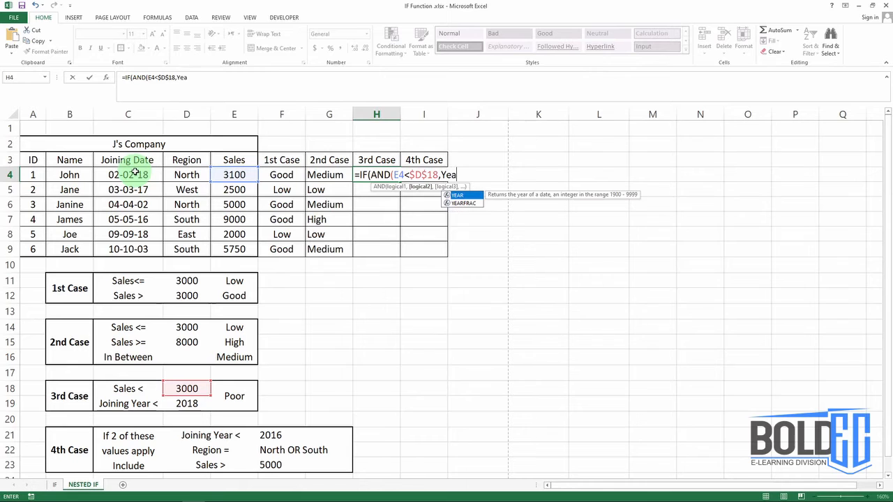
key(Tab)
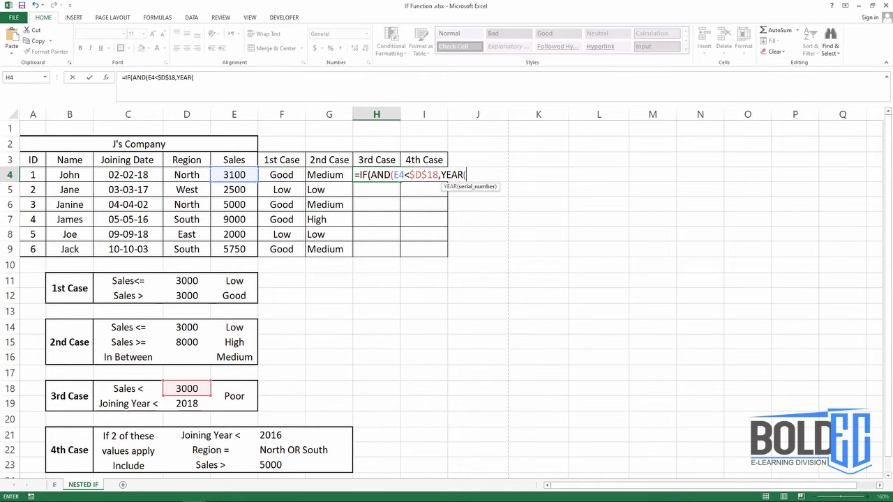
click(150, 175)
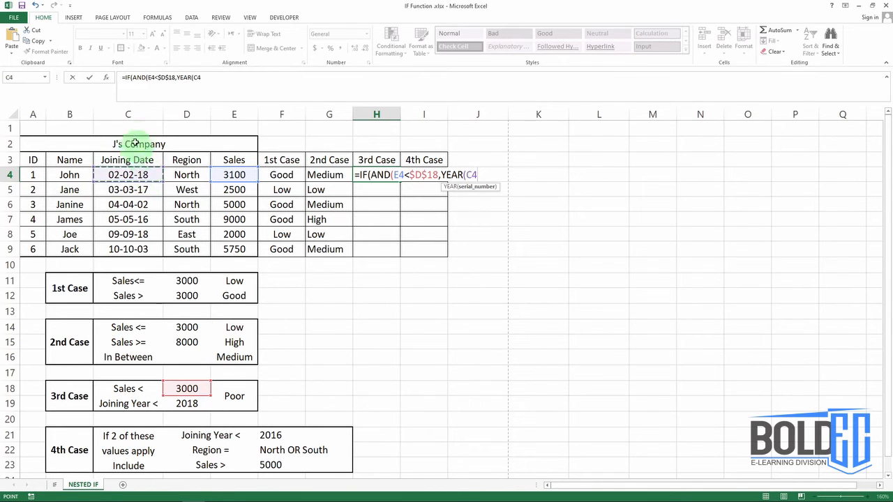
text())
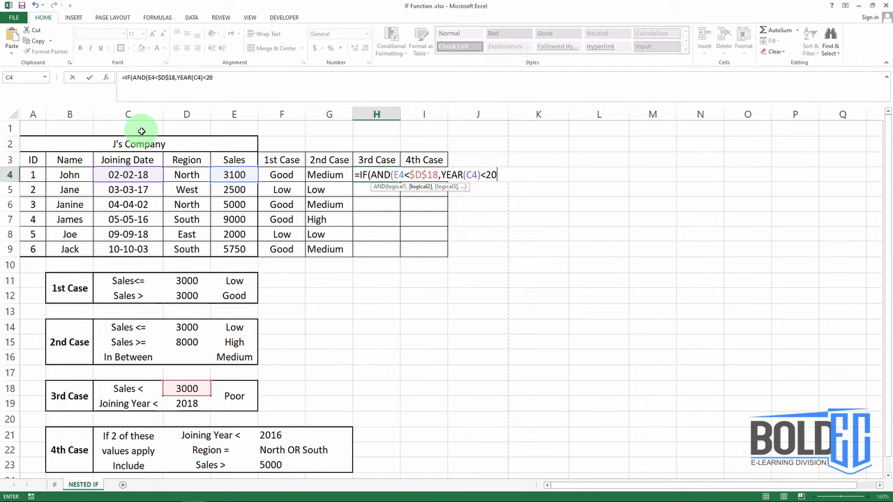
text(<)
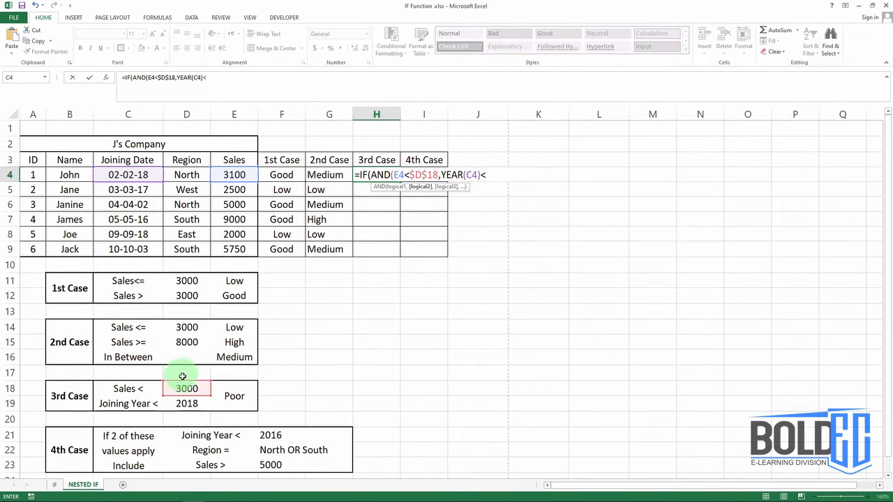
click(189, 405)
key(F4)
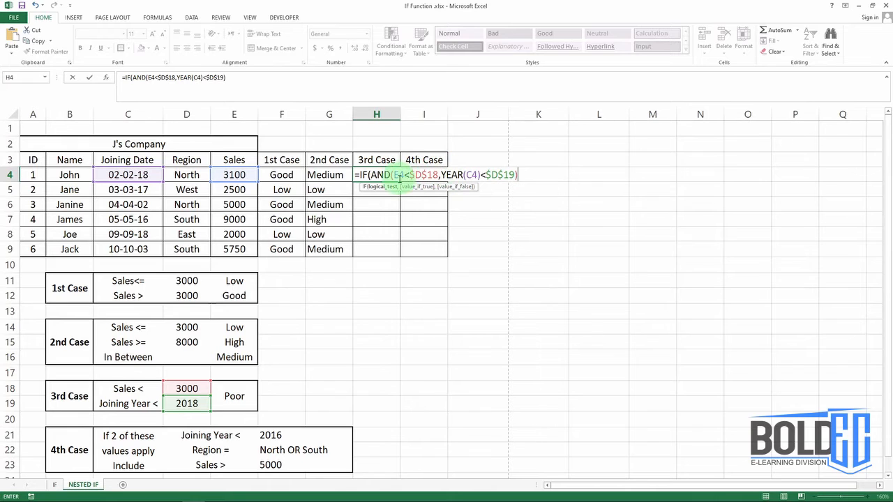
drag(394, 175, 518, 173)
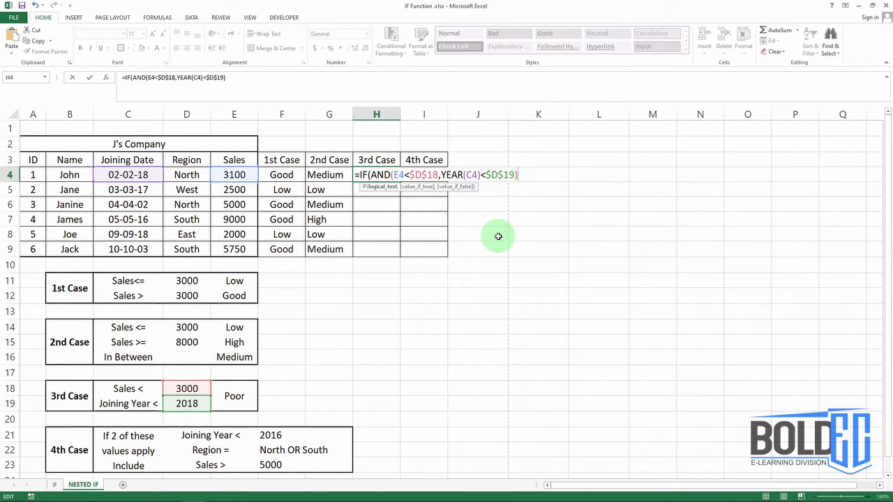
- Finish the H4 formula with "Poor" as the value if true and empty text "" as the value if false
text(,"Poor)
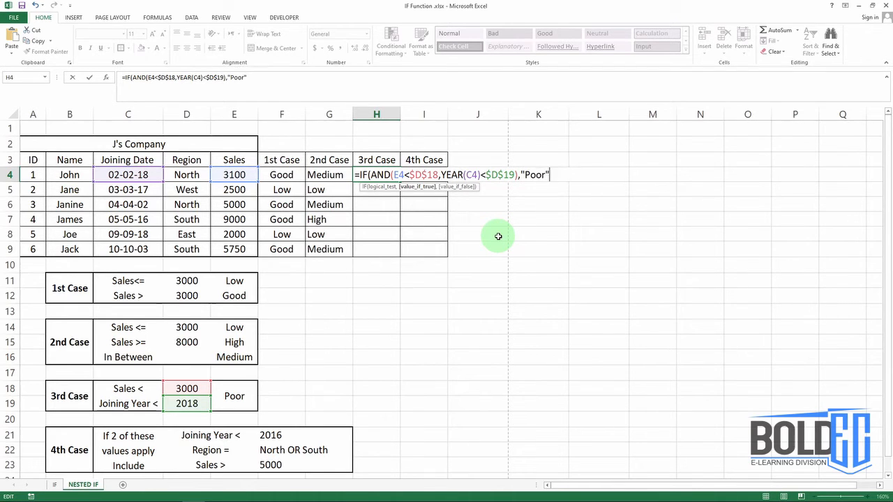
text(",)
key(Return)
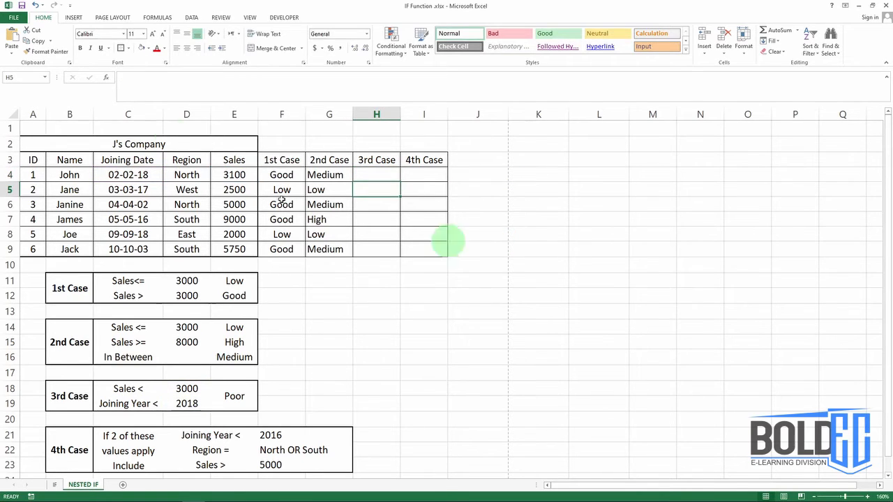
- Fill the H4 formula down the 3rd Case column through H9 and check the copied formula in H5
click(390, 173)
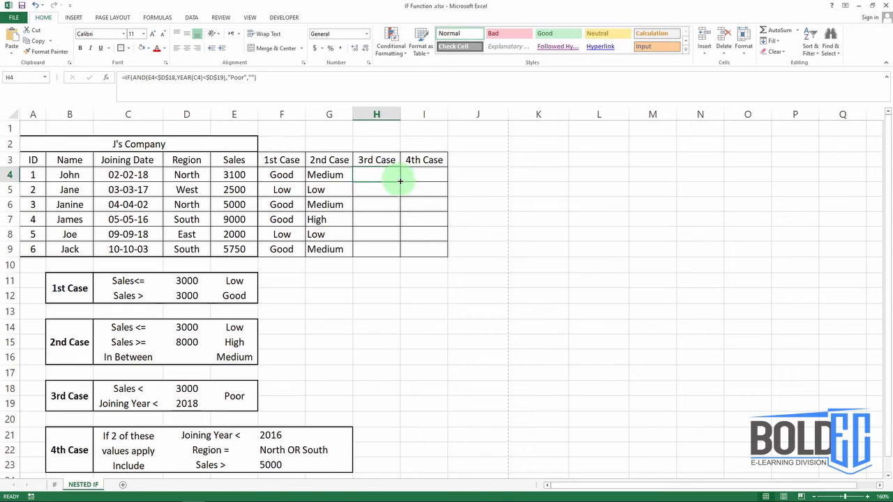
double_click(400, 181)
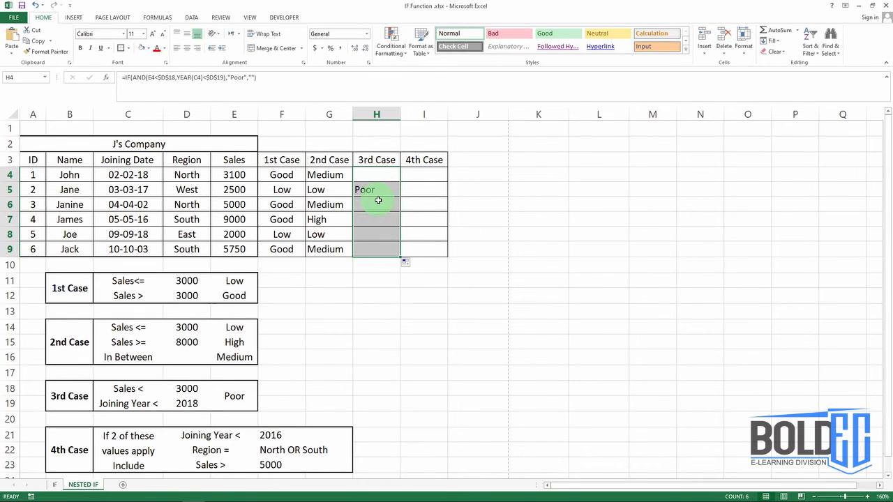
click(380, 193)
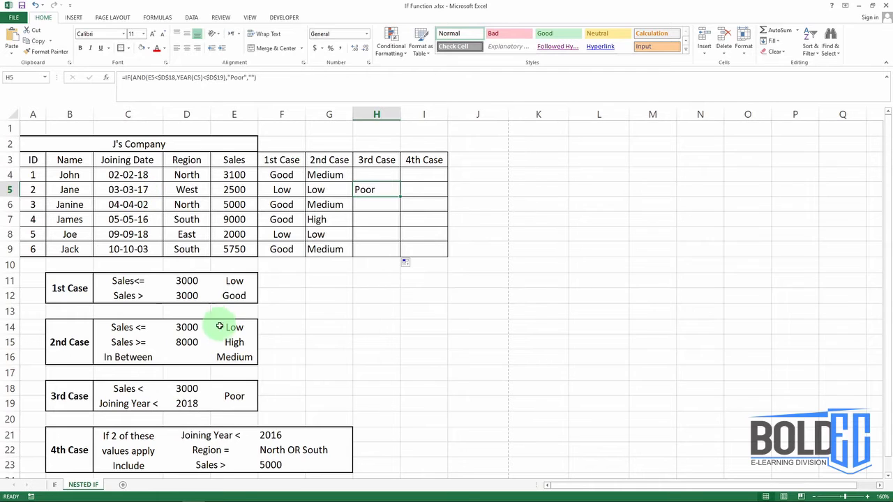
- Set the 3rd Case sales threshold in D18 to 5000
click(193, 389)
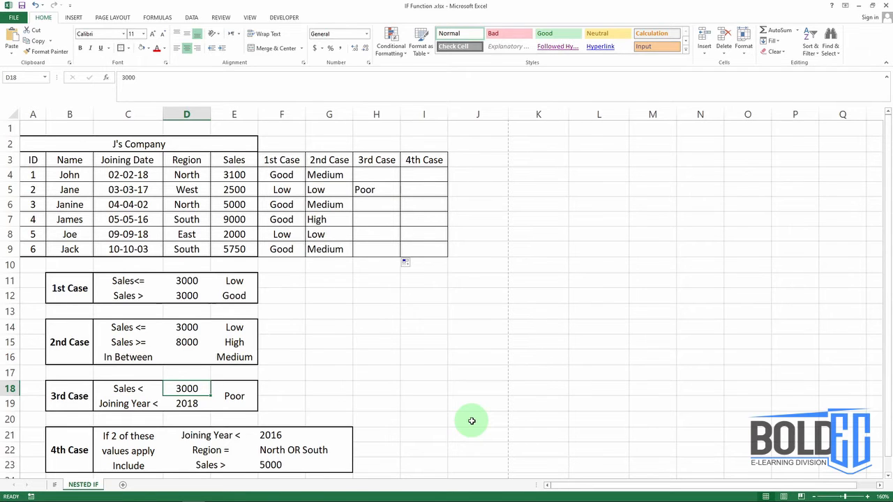
text(5000)
key(Return)
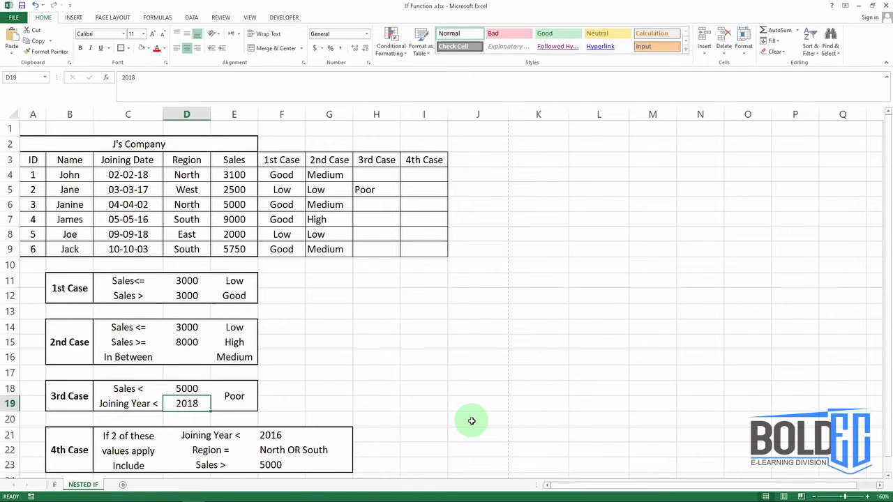
- Set the 3rd Case sales threshold in D18 to 9000 and check the 3rd Case formula in H6
key(Up)
text(9000)
key(Return)
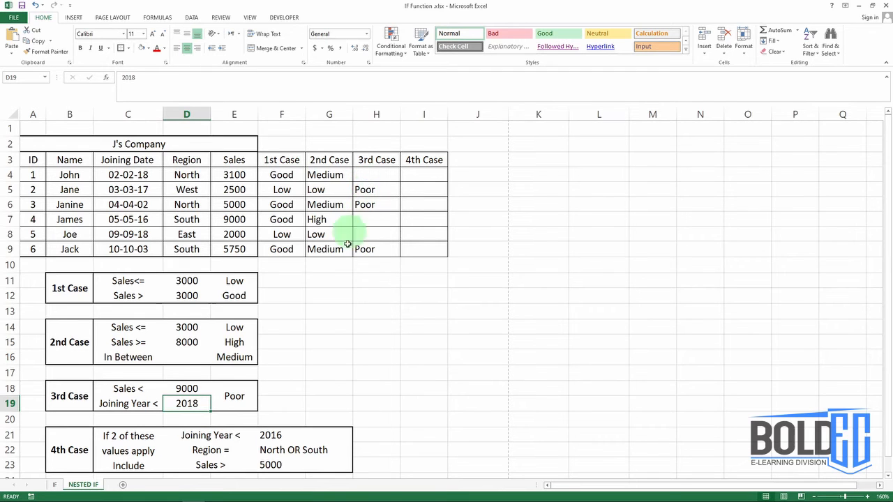
click(364, 203)
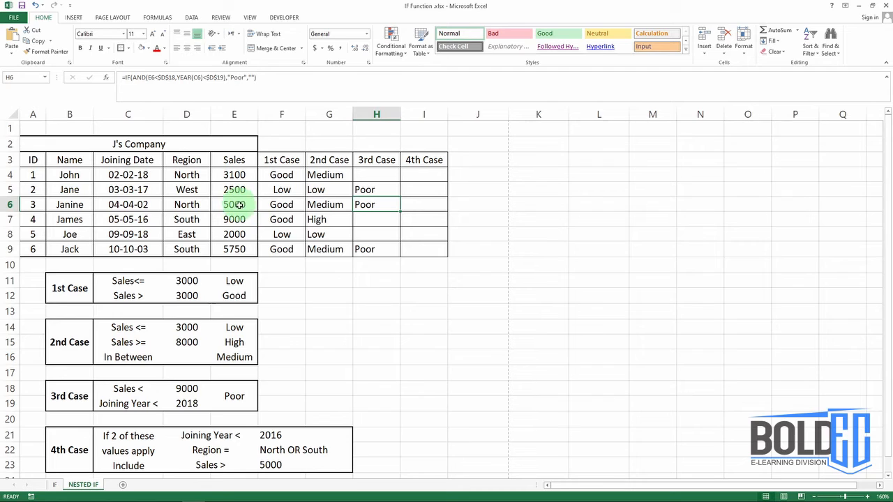
- Start the 4th Case formula in I4 as an IF whose first bracketed condition takes the YEAR of joining date C4
click(416, 184)
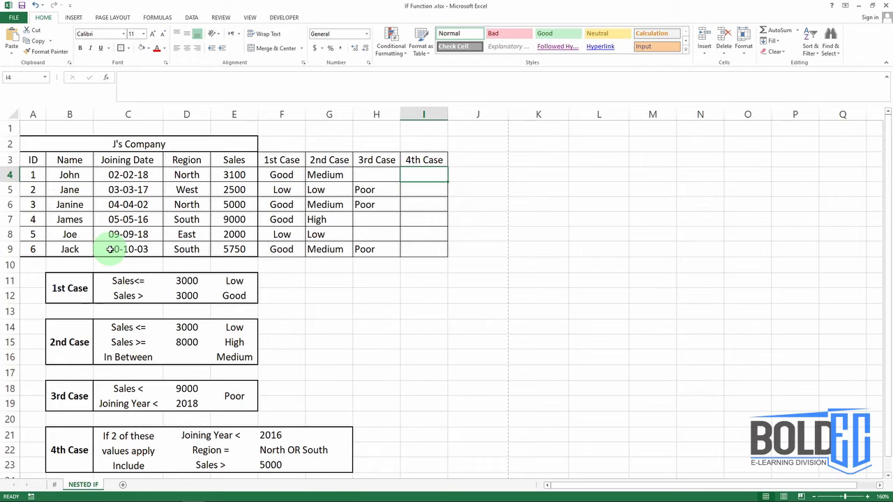
text(=I)
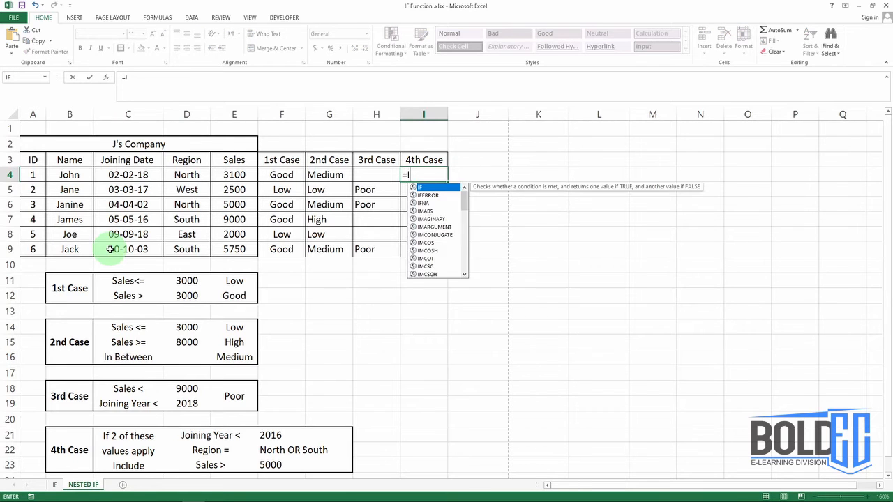
text(F()
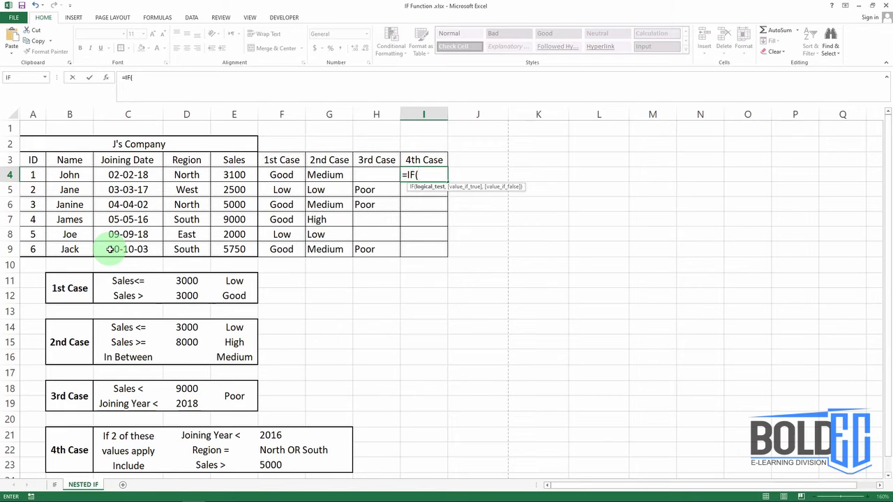
text(()
click(138, 175)
key(BackSpace)
key(BackSpace)
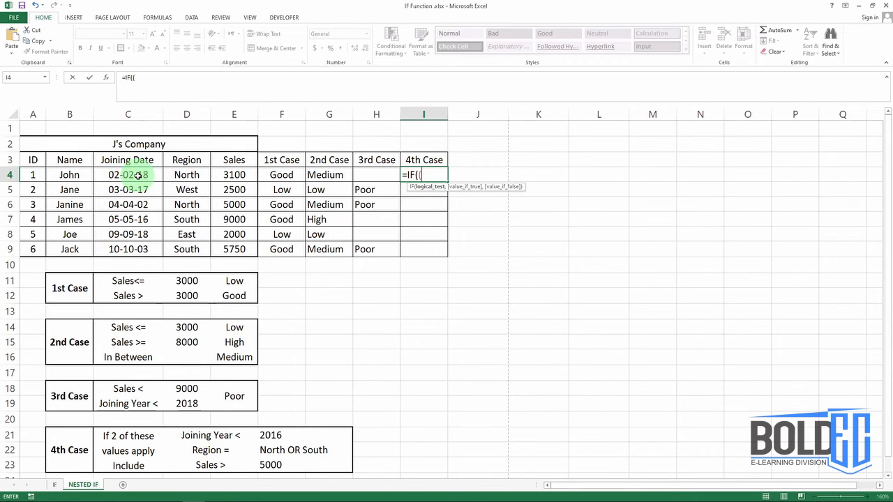
text(Ye)
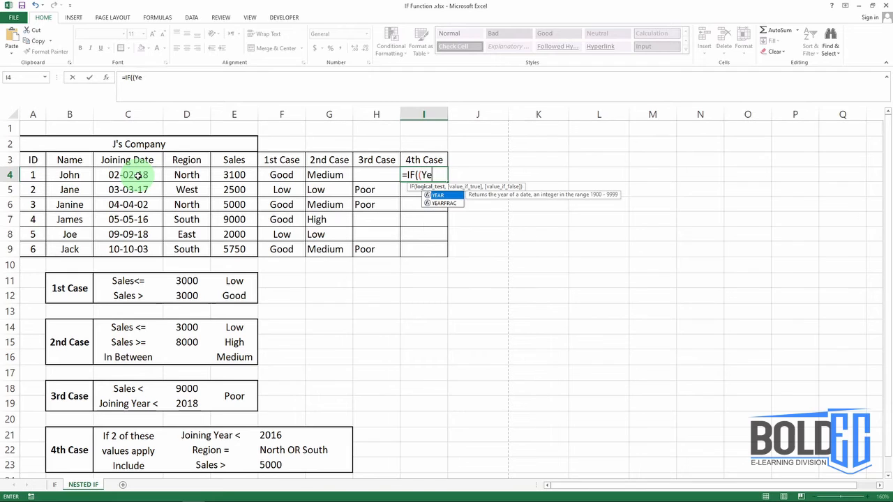
text(ar()
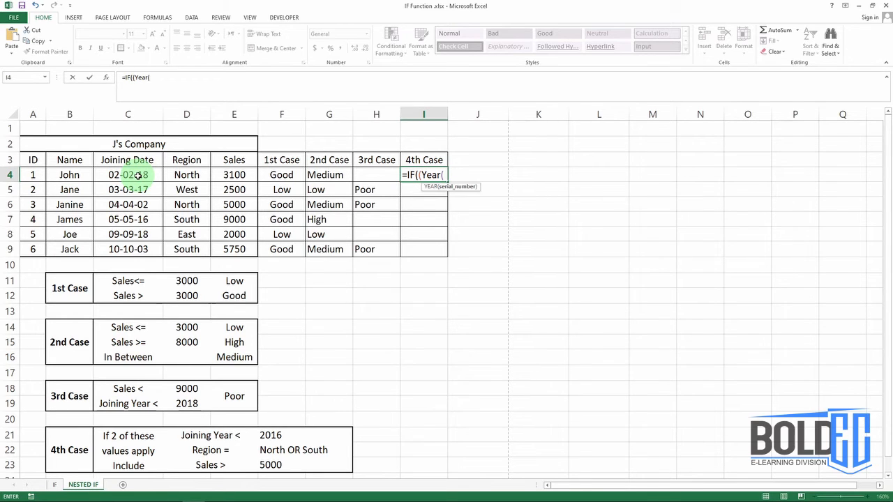
click(119, 175)
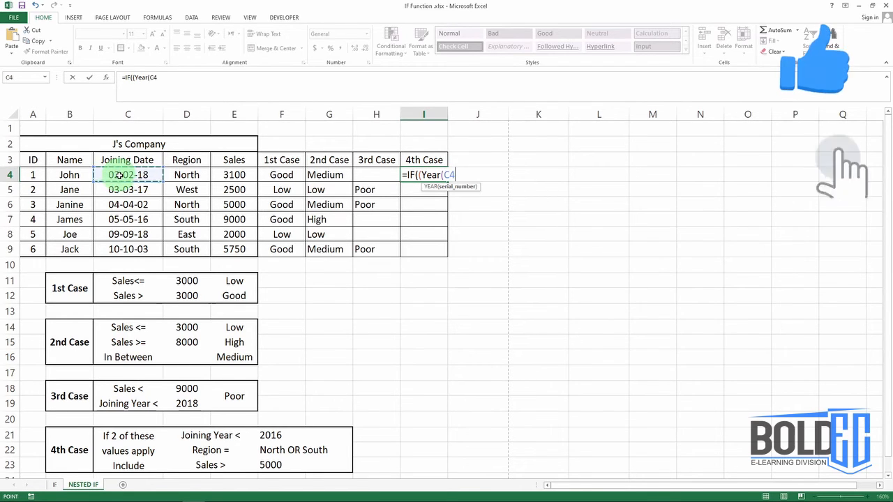
- Complete the first bracketed condition so that the year of C4 is tested as less than 2016
text()/)
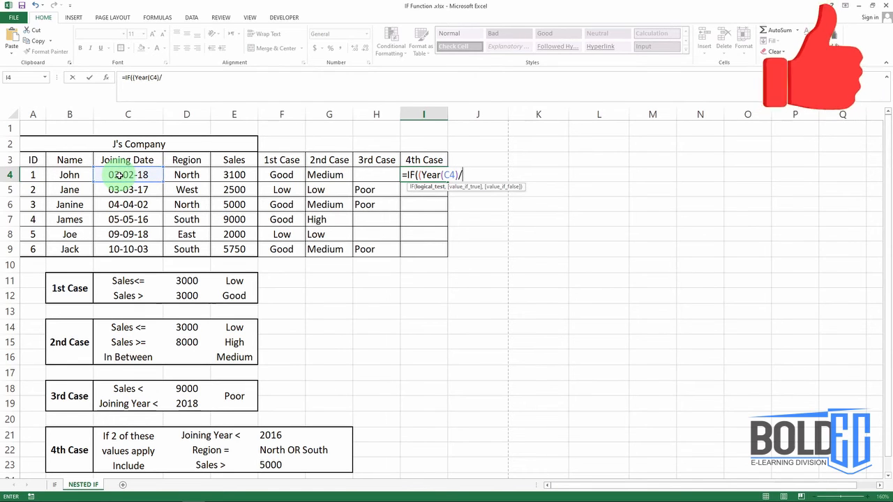
key(BackSpace)
text(<)
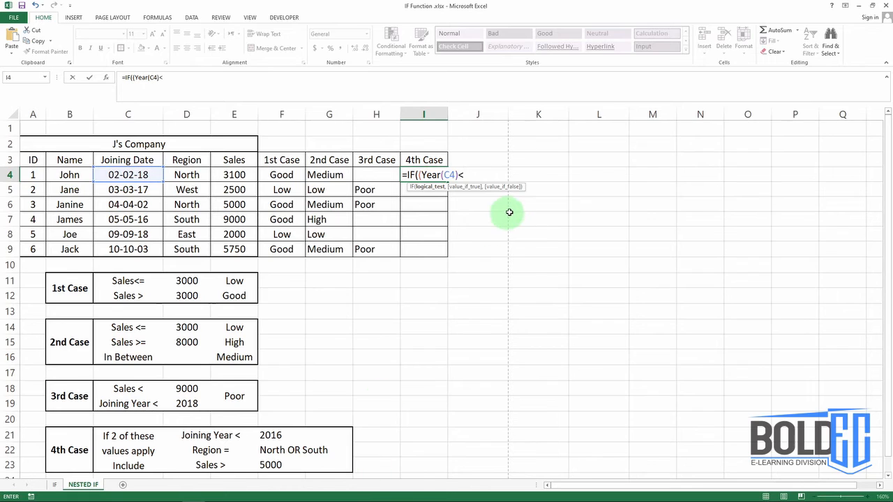
text(2016)
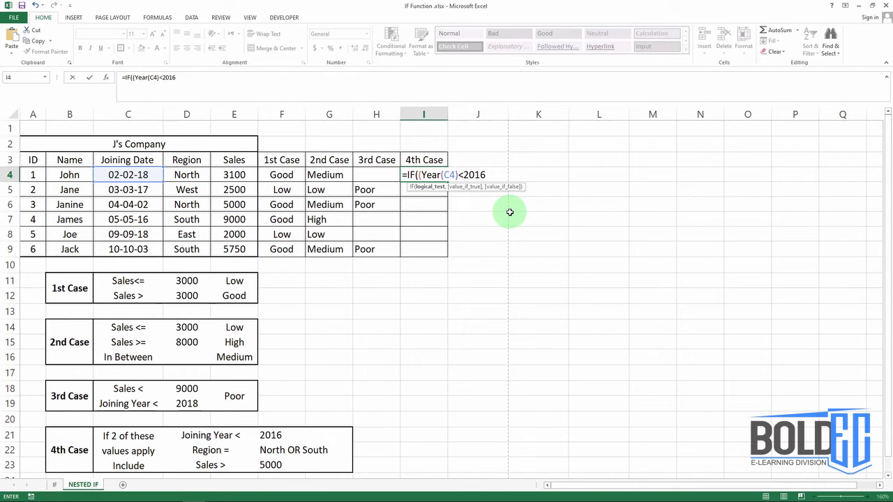
text()+()
- Add a second bracketed condition to the I4 formula with OR, its first argument being D4="North"
text(OR)
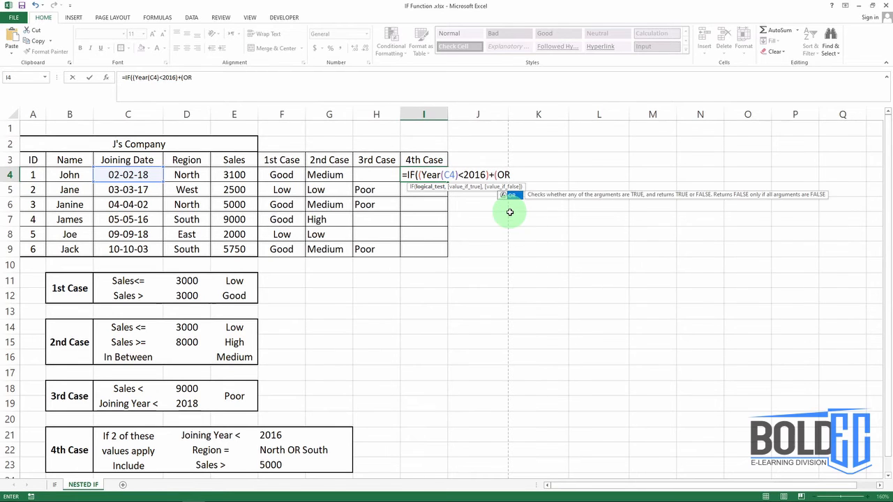
text(()
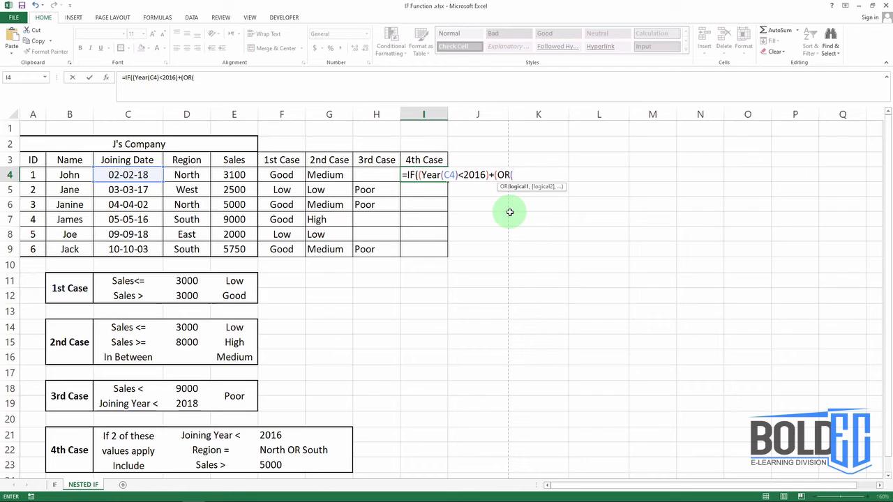
click(185, 175)
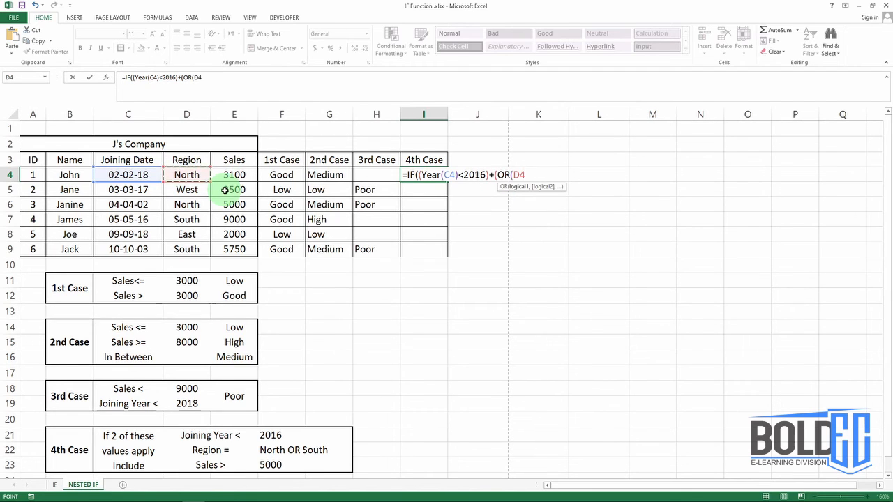
text(="North")
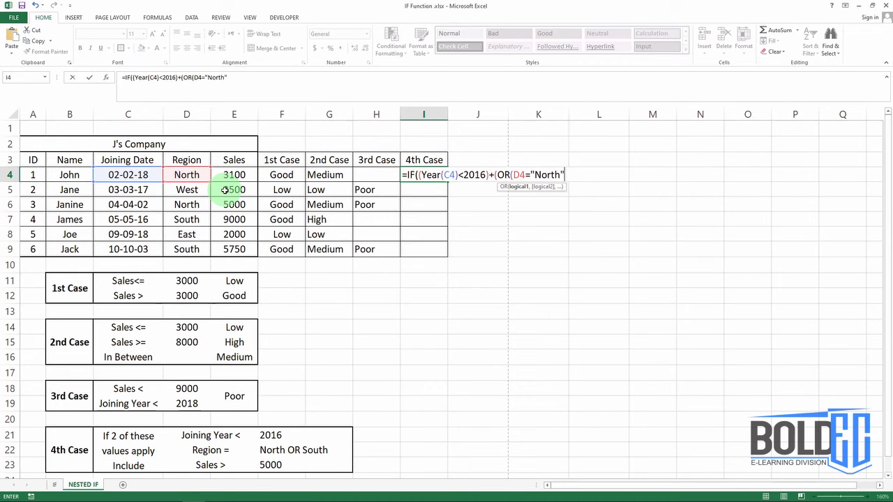
text(,D4)
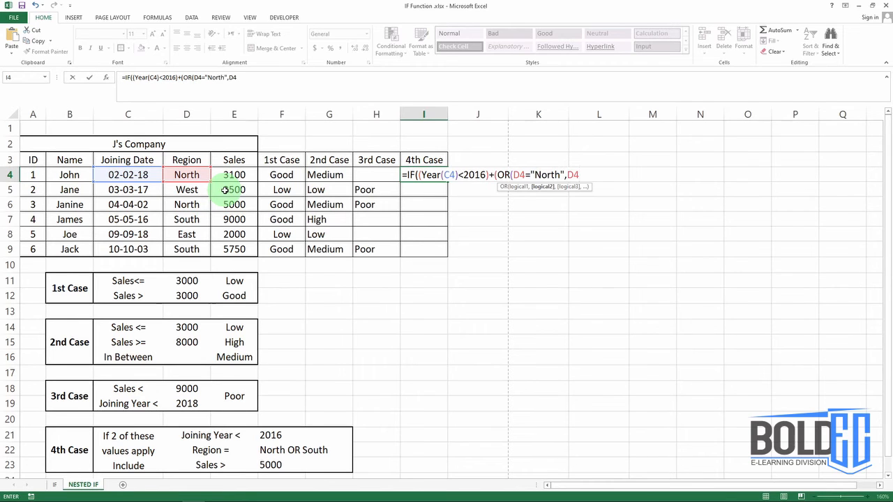
text(-"South"))
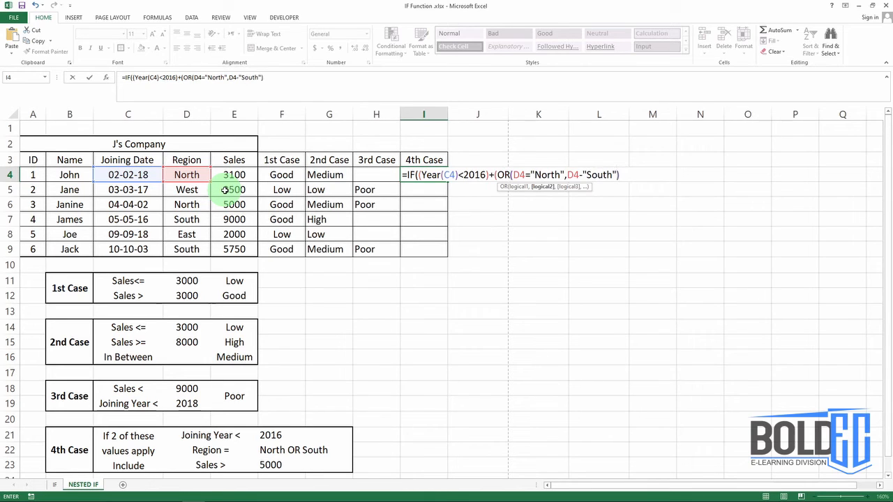
text())
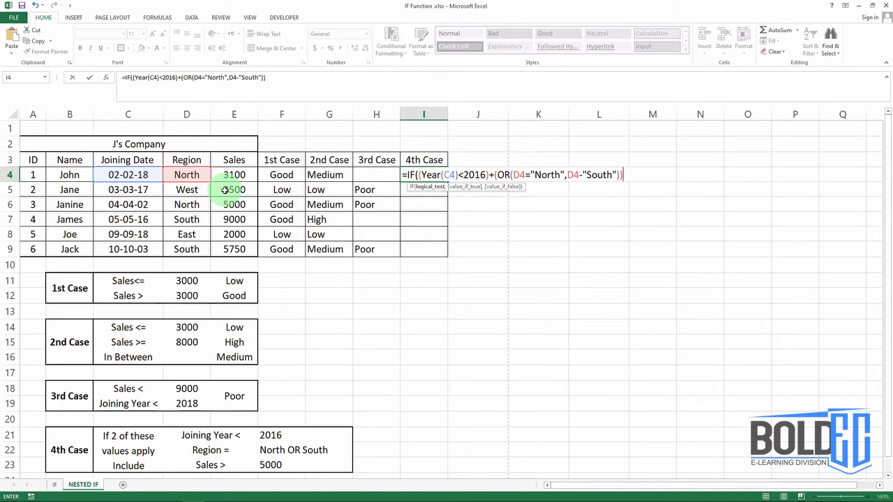
text(+()
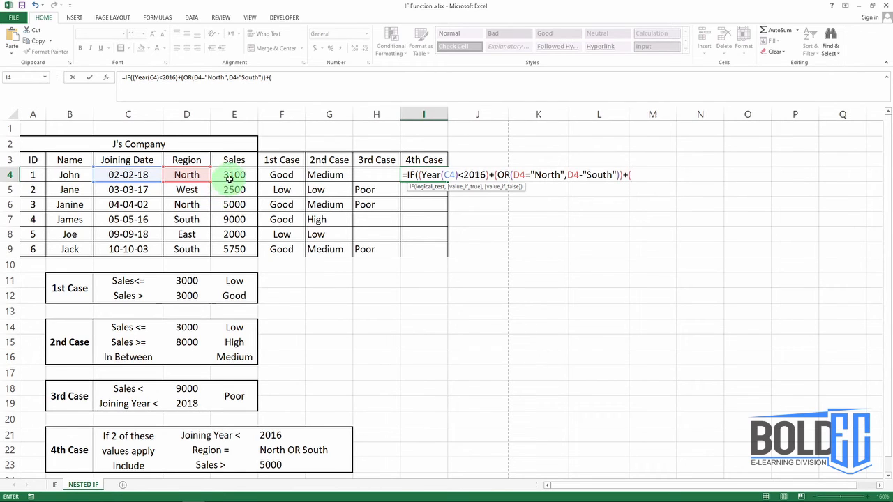
- Add the sales condition (E4>5000) to the sum and require the total of the three conditions to be >=2
click(231, 176)
text(>5)
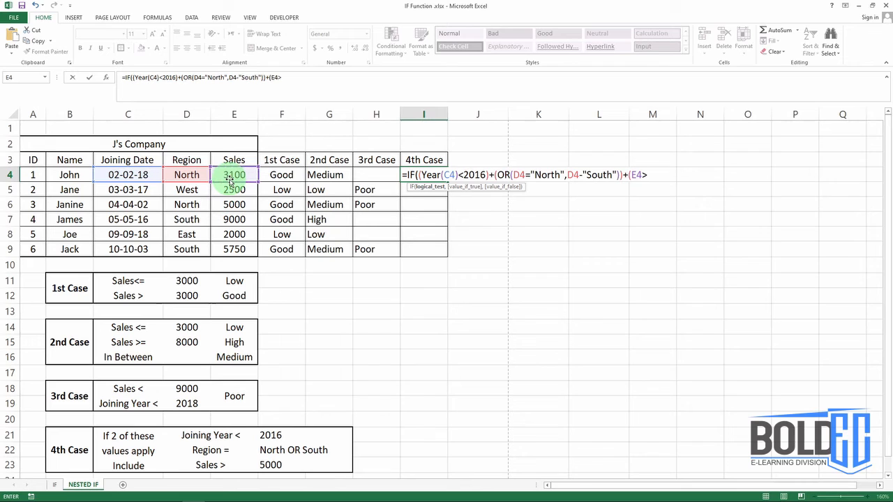
text(000)>=2)
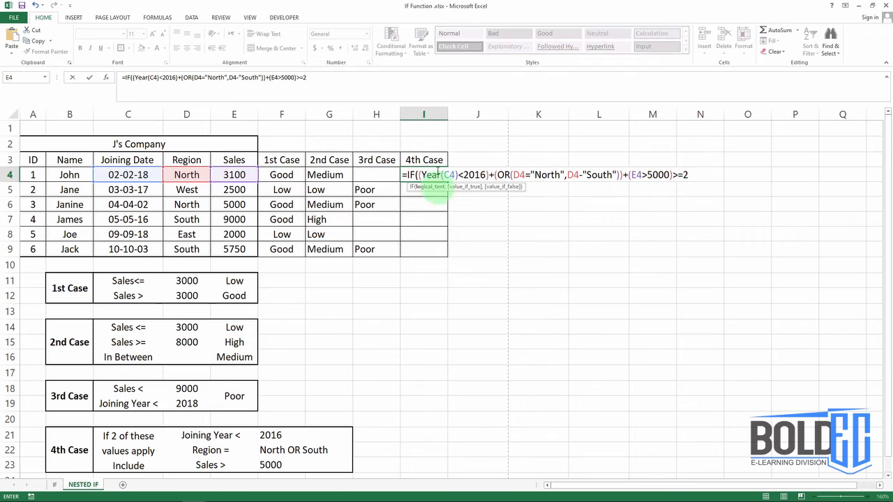
click(438, 183)
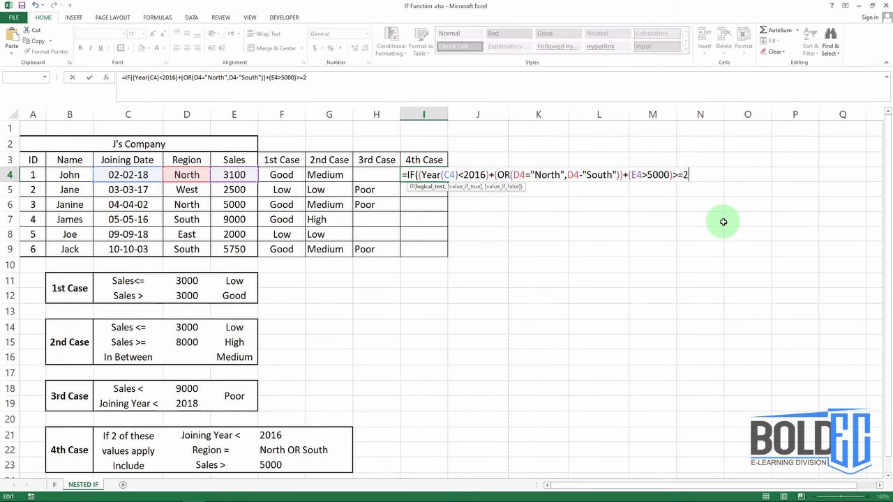
- Finish the I4 formula with "Include" as the value if true and "Exclude" as the value if false
text(,)
text("Include")
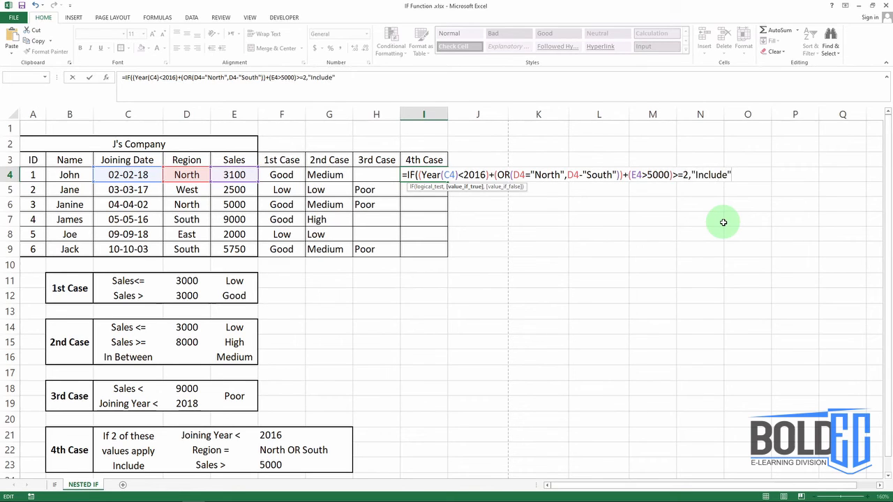
text(,"Exclude)
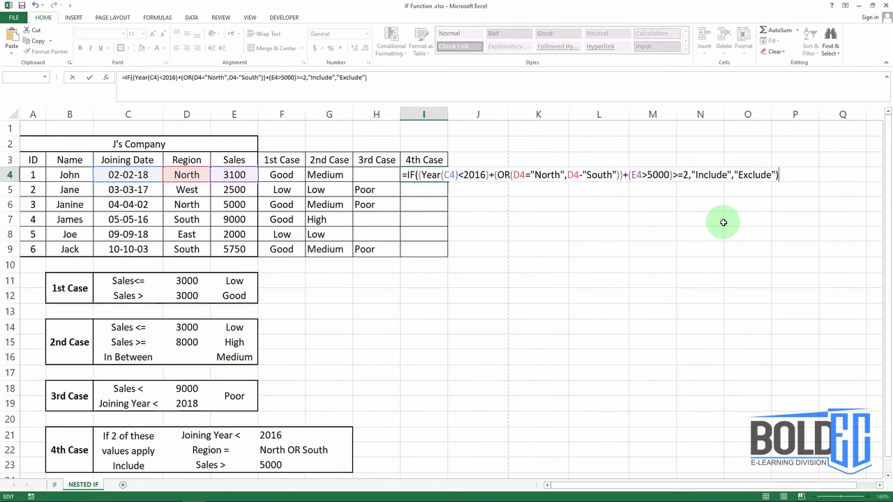
key(Return)
- Correct the region condition in the I4 formula by replacing the minus sign before "South" with an equals sign
click(436, 175)
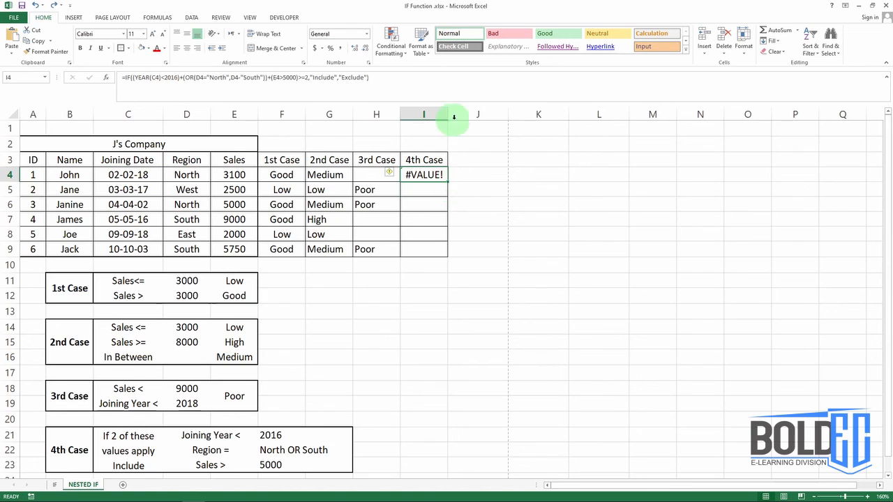
double_click(421, 175)
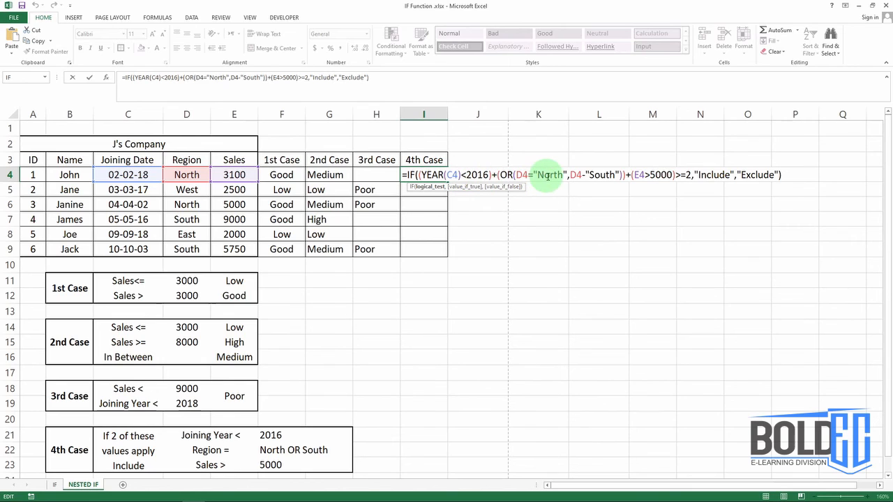
click(581, 174)
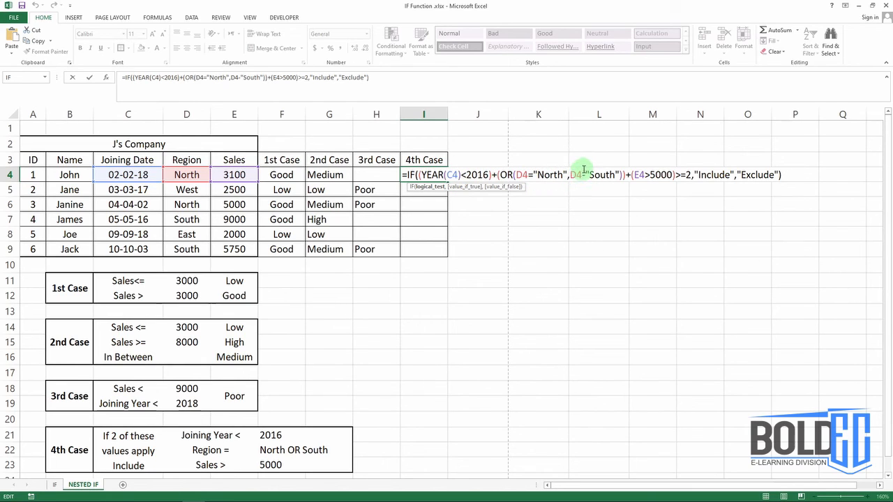
click(583, 173)
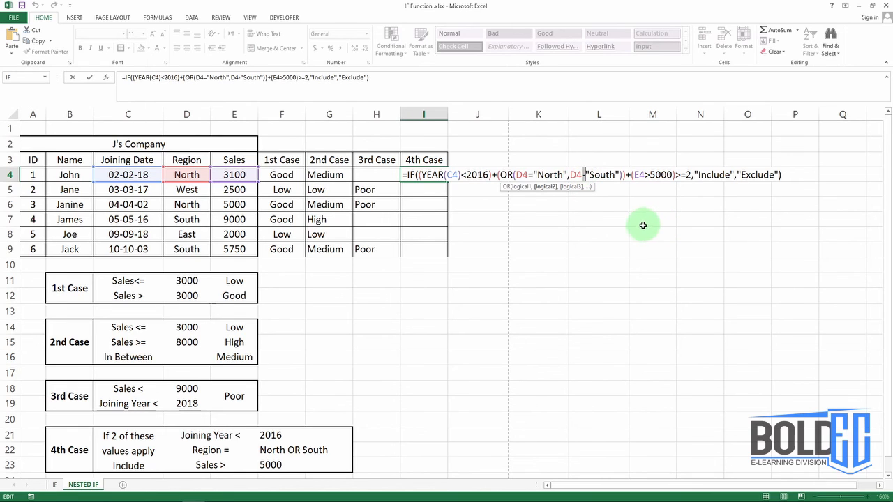
key(Delete)
text(=)
key(Return)
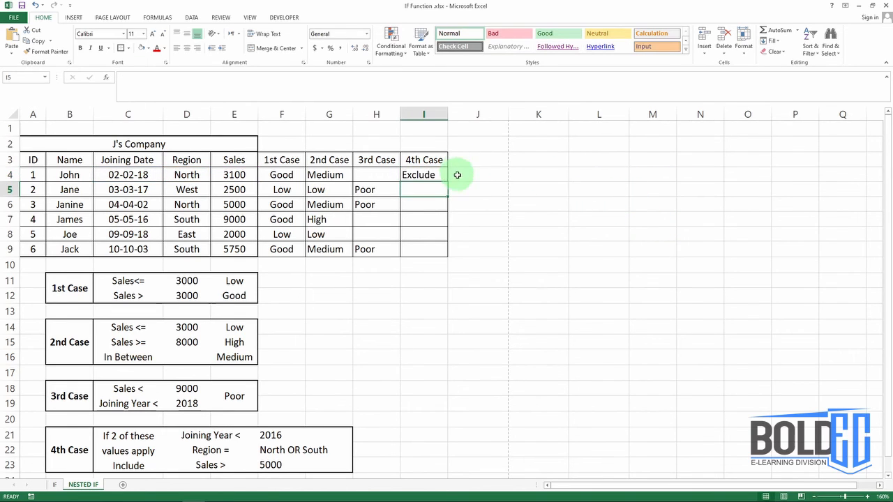
- Fill the I4 formula down the 4th Case column through I9 and check the copied formulas in I6, I7 and I5
click(424, 175)
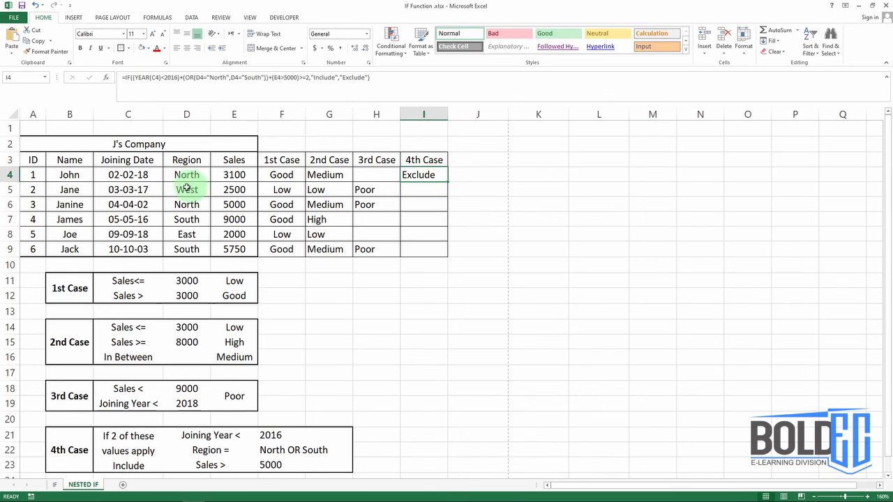
double_click(446, 181)
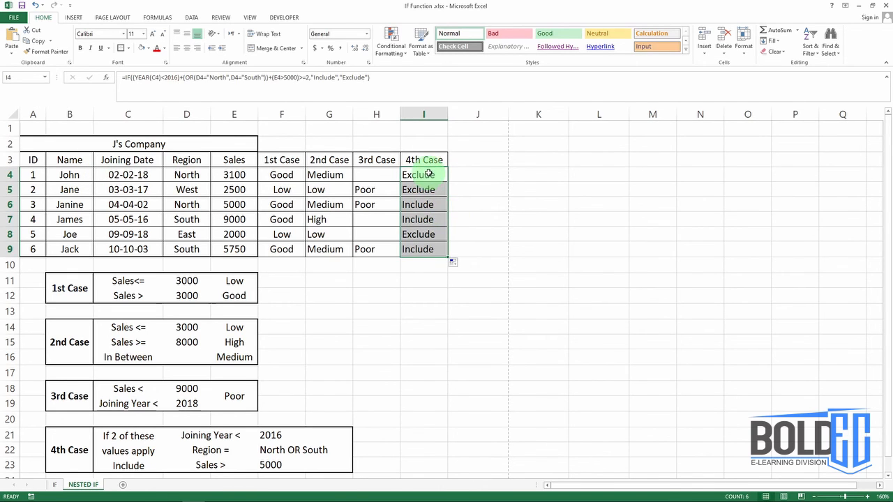
click(430, 202)
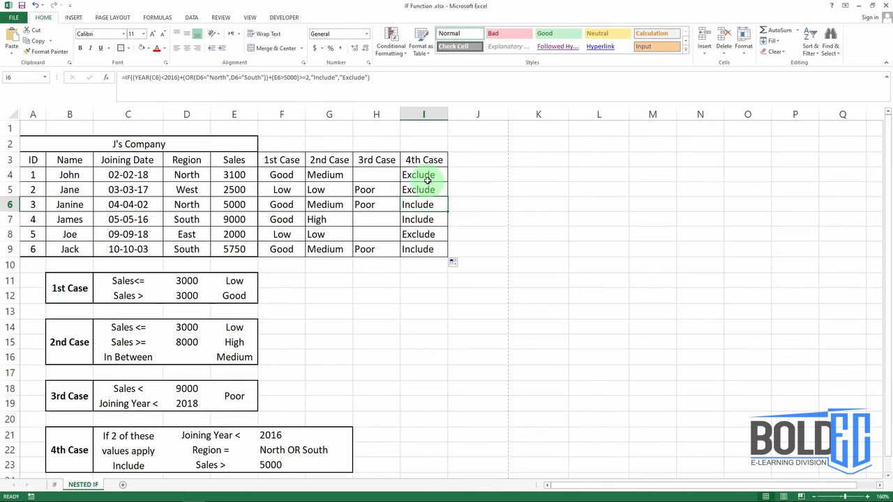
click(444, 219)
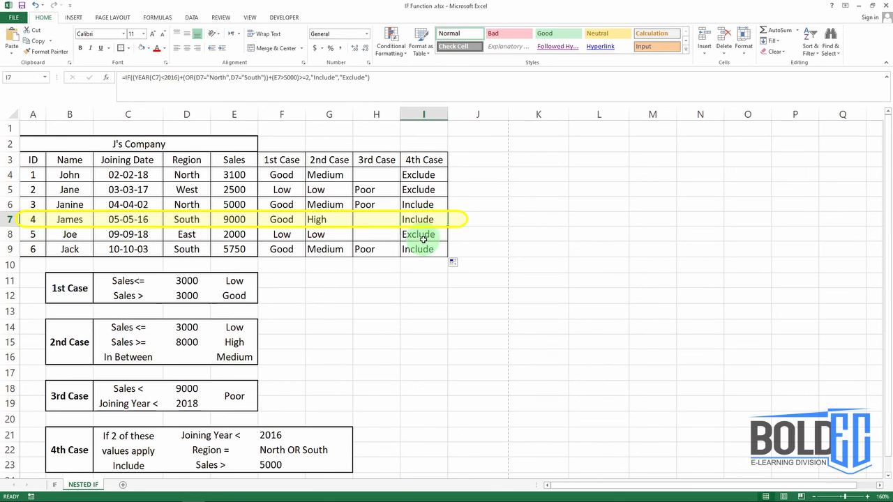
click(421, 189)
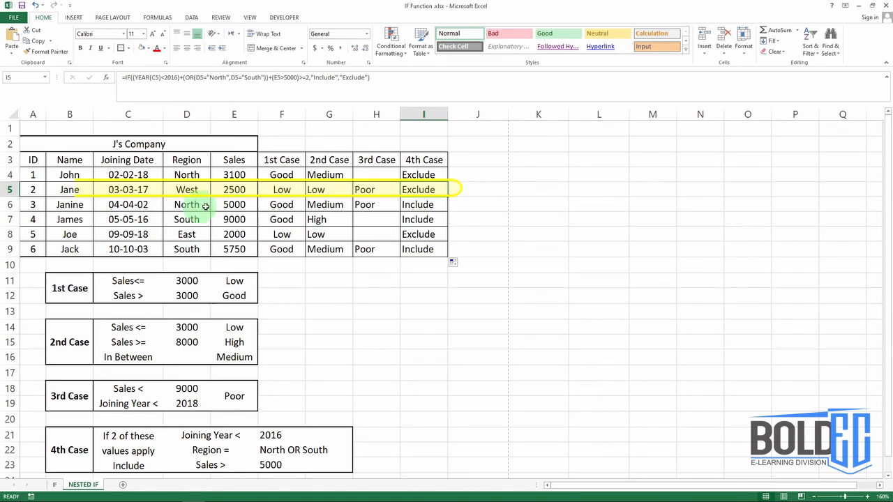